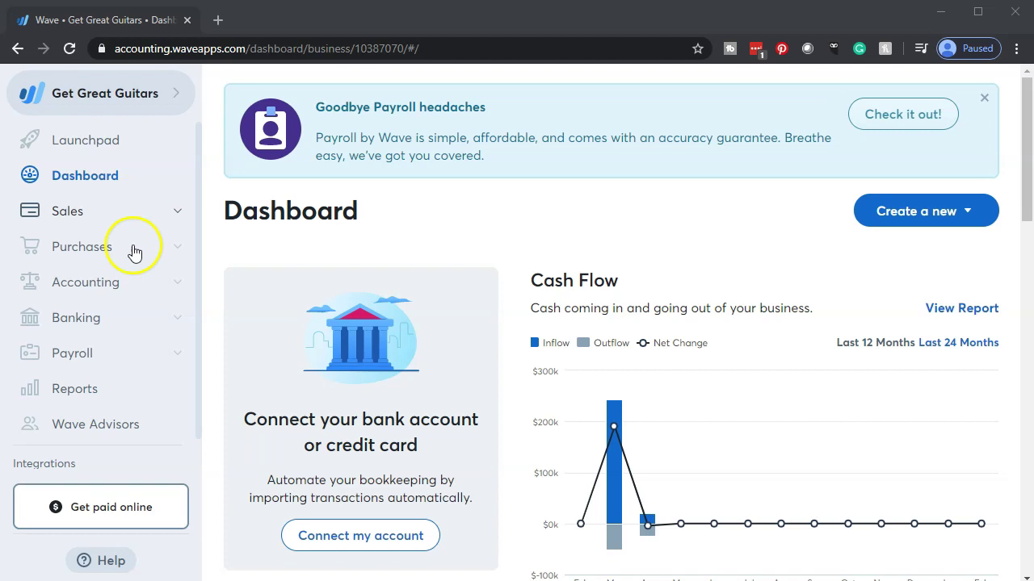
# Open the Balance Sheet report and duplicate it in a second browser tab
pyautogui.click(61, 404)
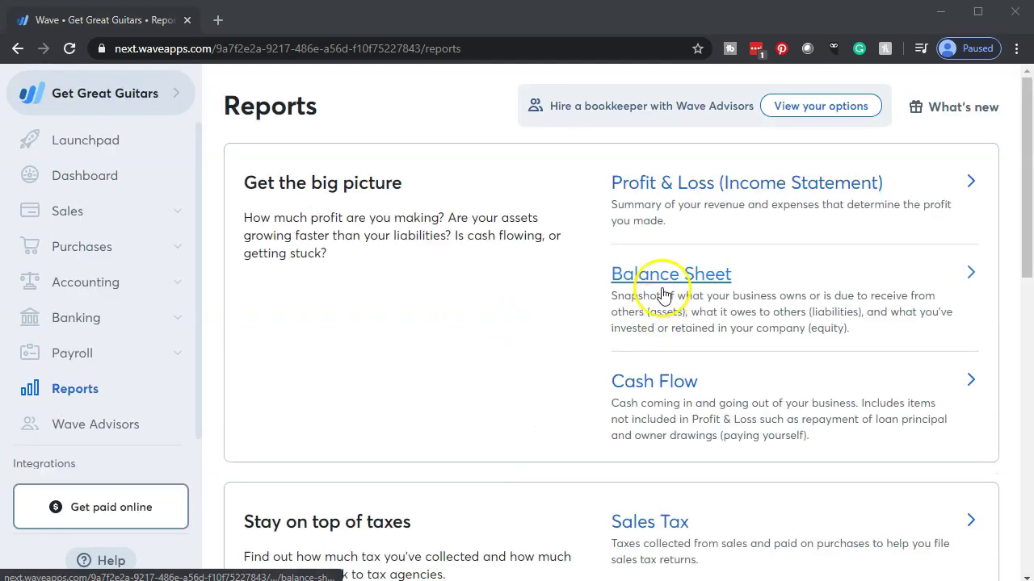
pyautogui.click(654, 292)
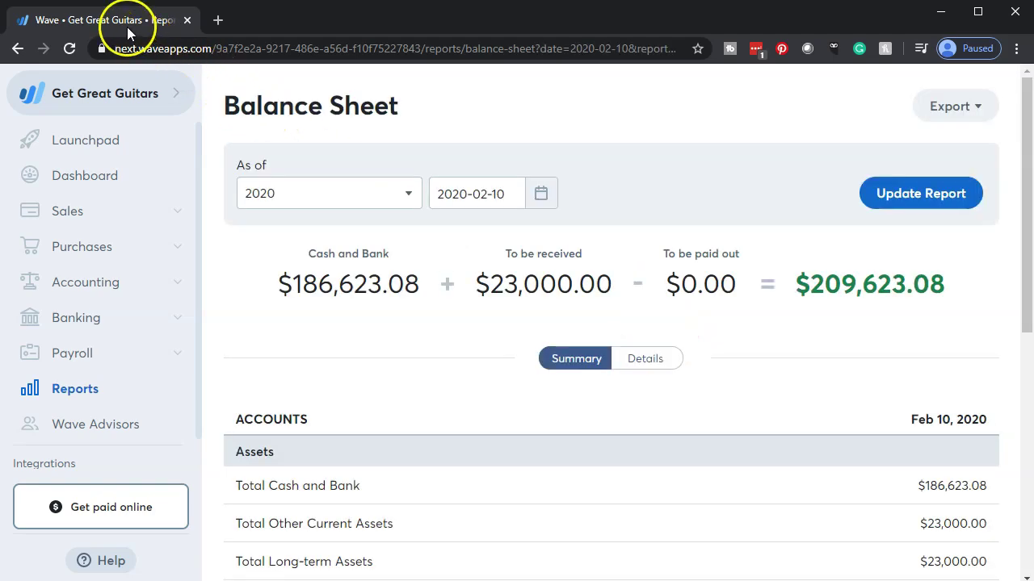
pyautogui.rightClick(123, 23)
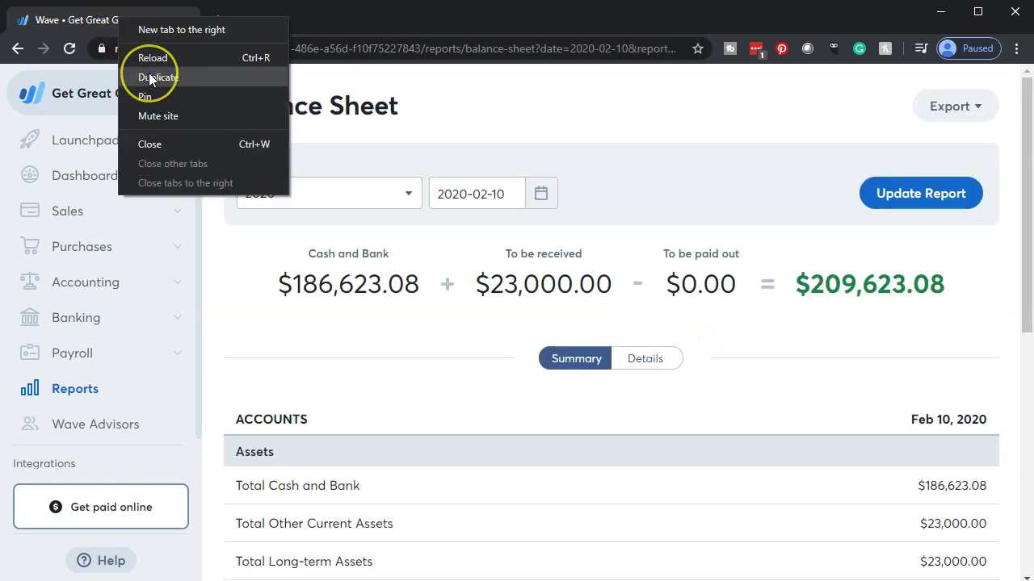
pyautogui.click(149, 74)
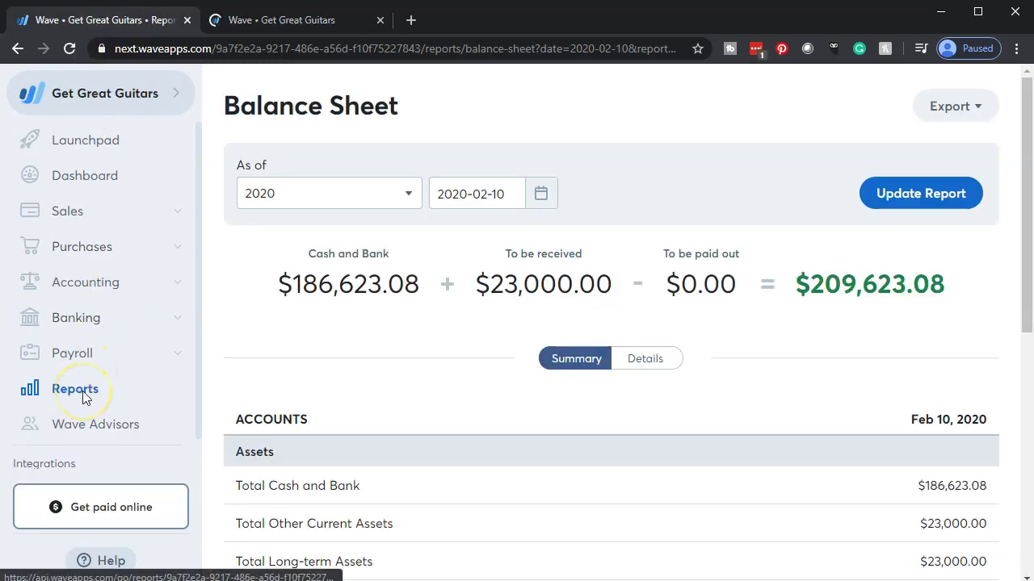
# Open the Profit & Loss (Income Statement) report in the original browser tab and duplicate it
pyautogui.click(75, 389)
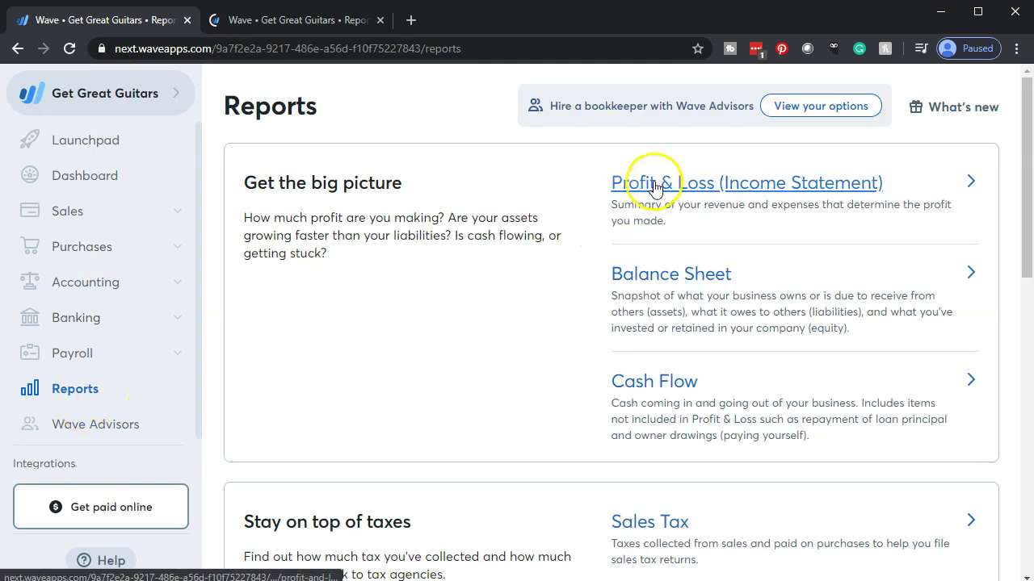
pyautogui.click(658, 183)
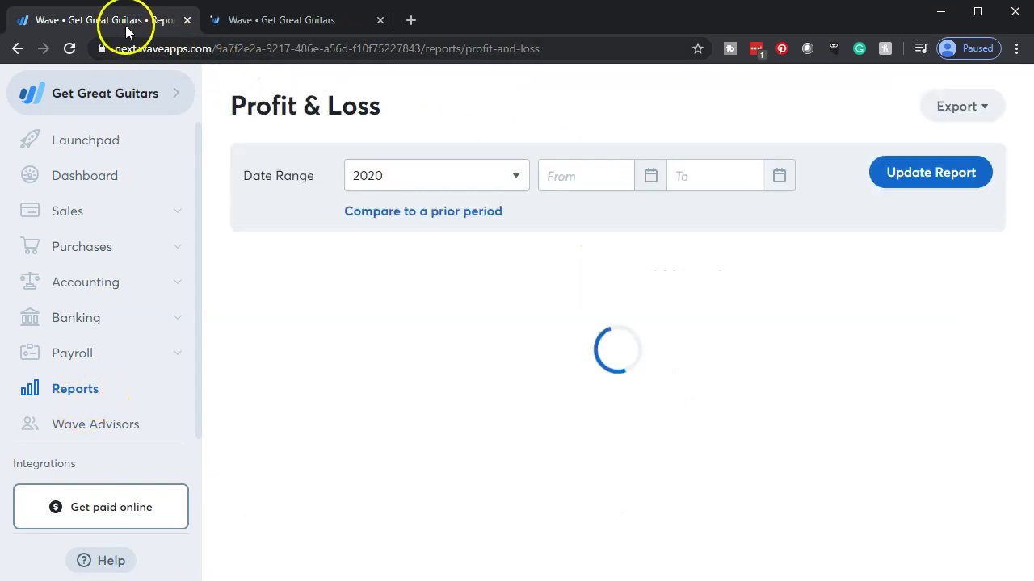
pyautogui.rightClick(120, 25)
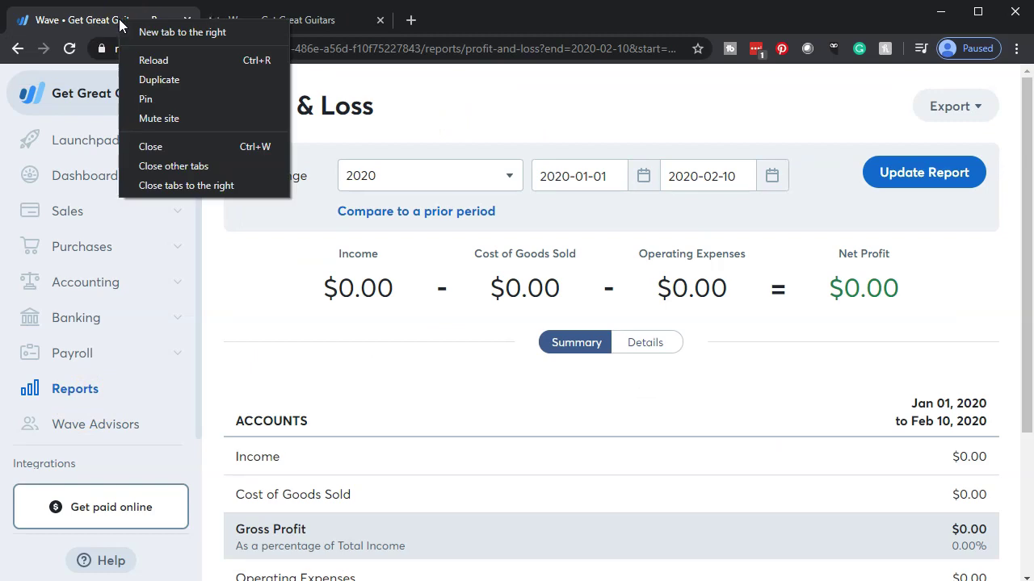
pyautogui.click(154, 79)
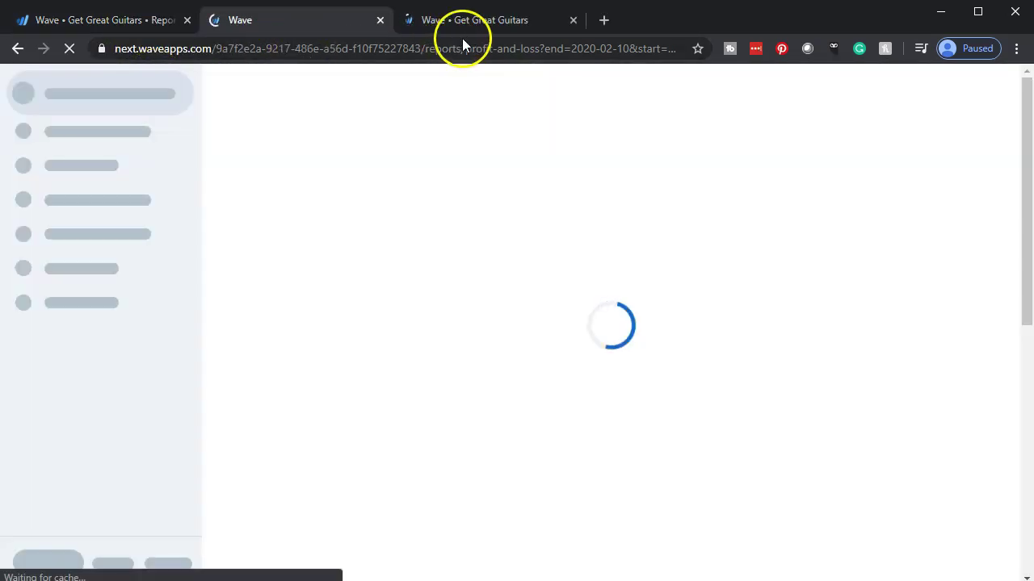
# Update the duplicated Balance Sheet to calendar year 2019, as of 2019-12-31, and show its account details
pyautogui.click(492, 23)
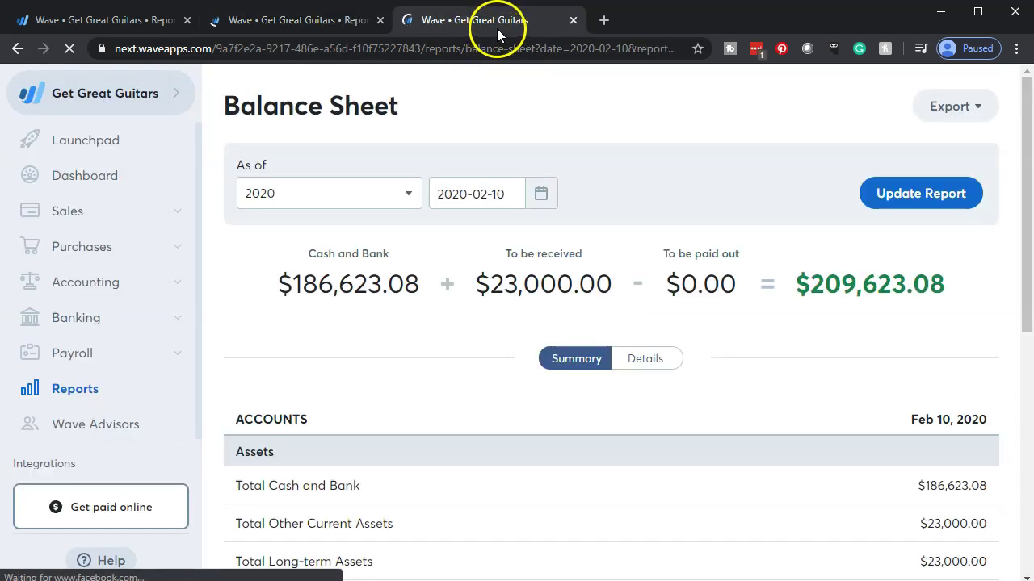
pyautogui.click(408, 196)
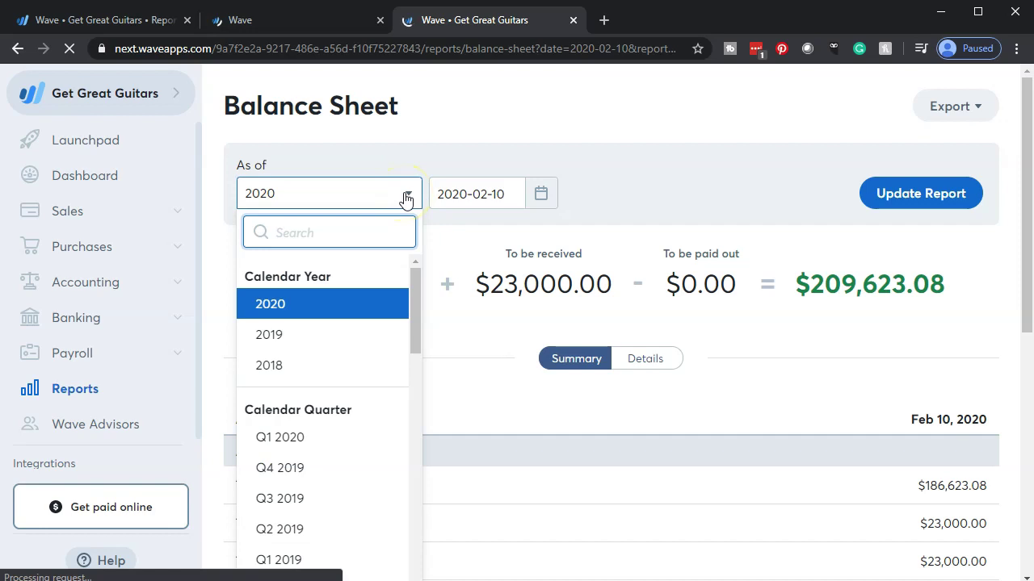
pyautogui.click(322, 337)
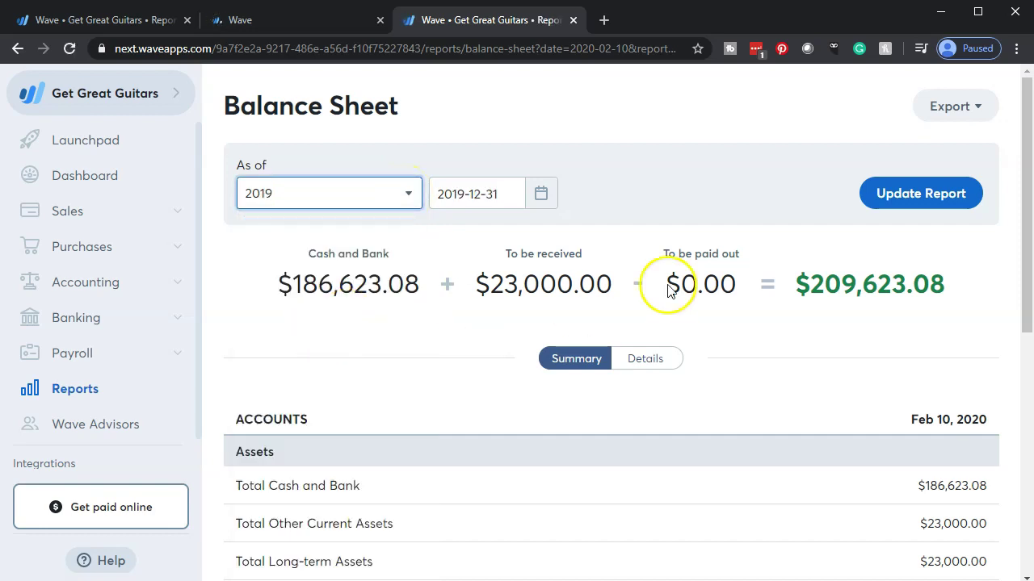
pyautogui.click(893, 196)
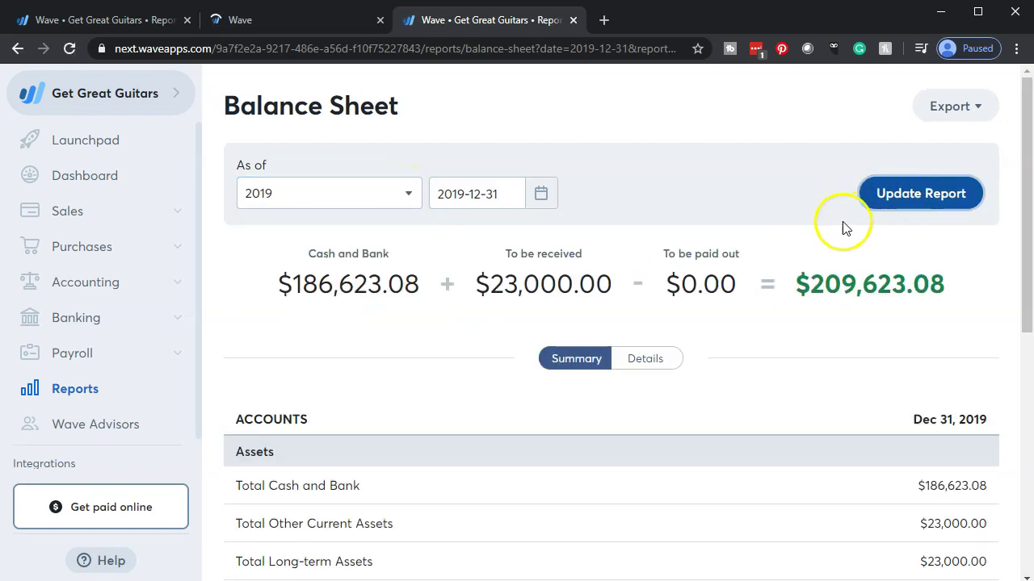
pyautogui.scroll(-6, 836, 238)
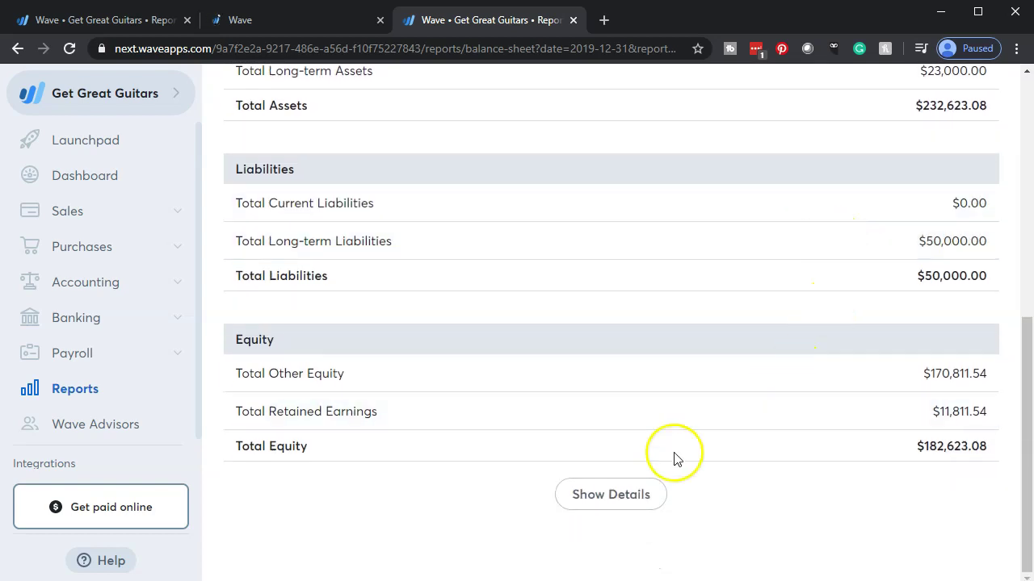
pyautogui.click(622, 500)
pyautogui.scroll(4, 622, 500)
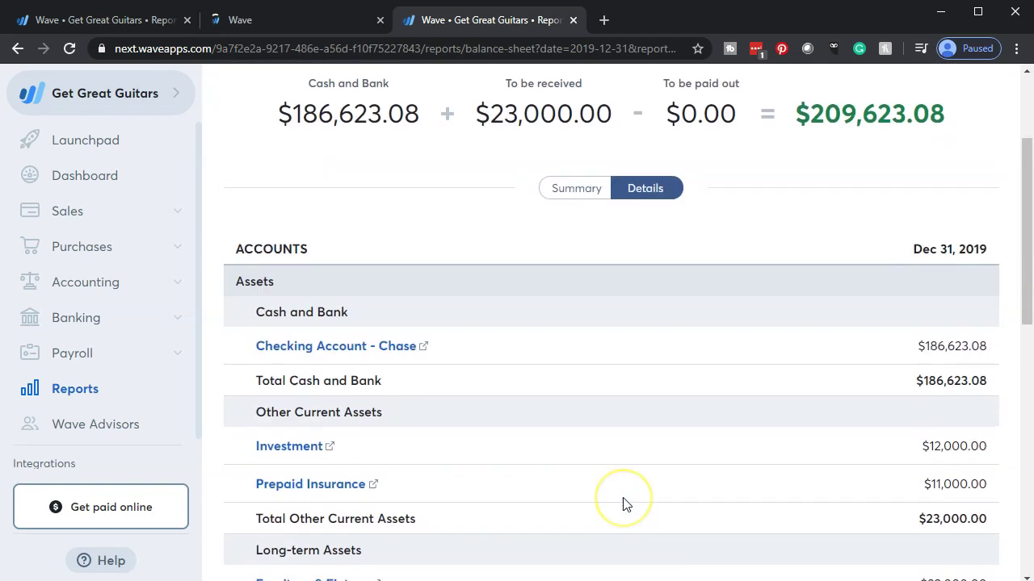
# Update the duplicated Profit & Loss report to calendar year 2019 and show its account details
pyautogui.click(300, 17)
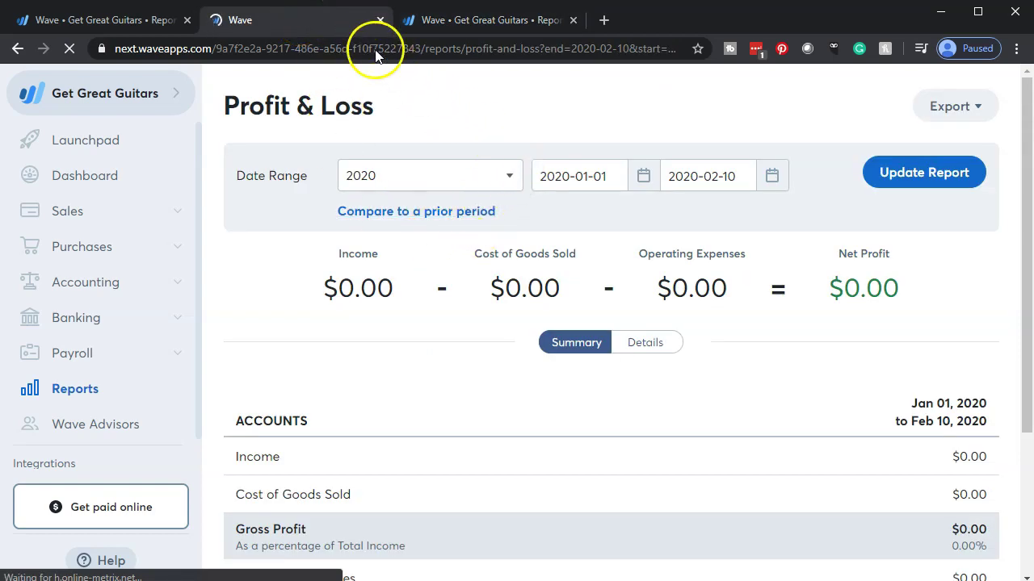
pyautogui.click(506, 180)
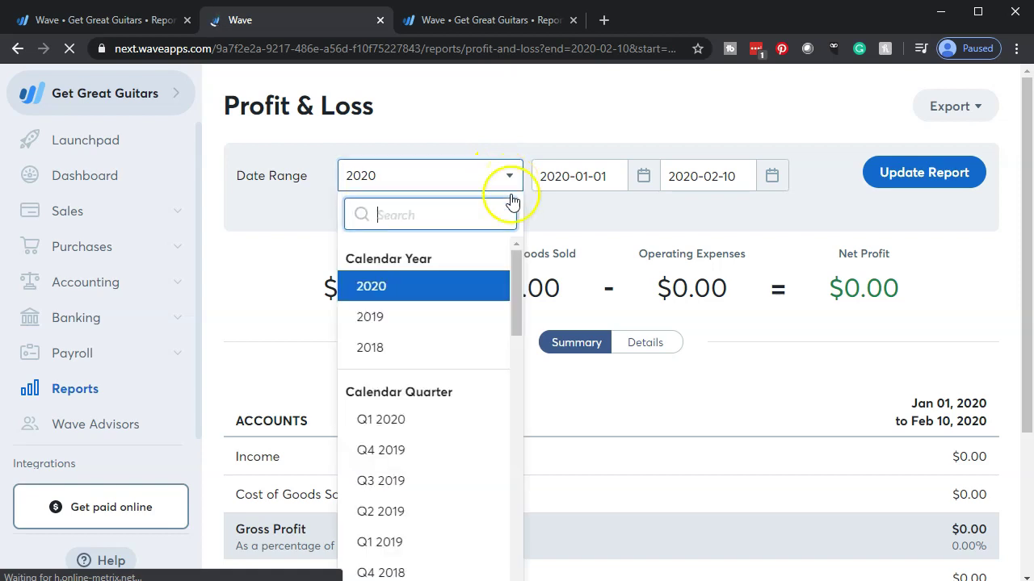
pyautogui.click(445, 325)
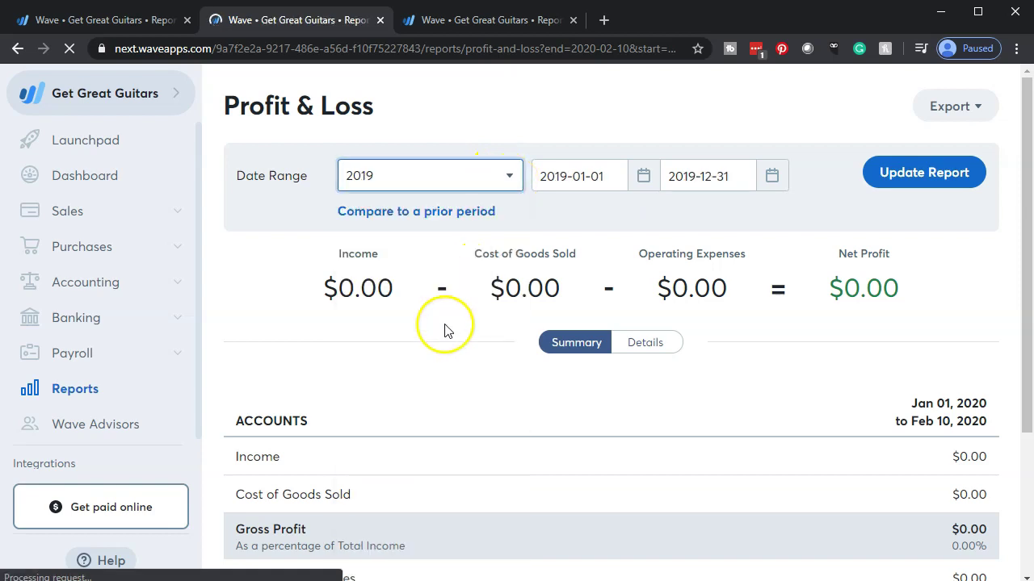
pyautogui.click(913, 178)
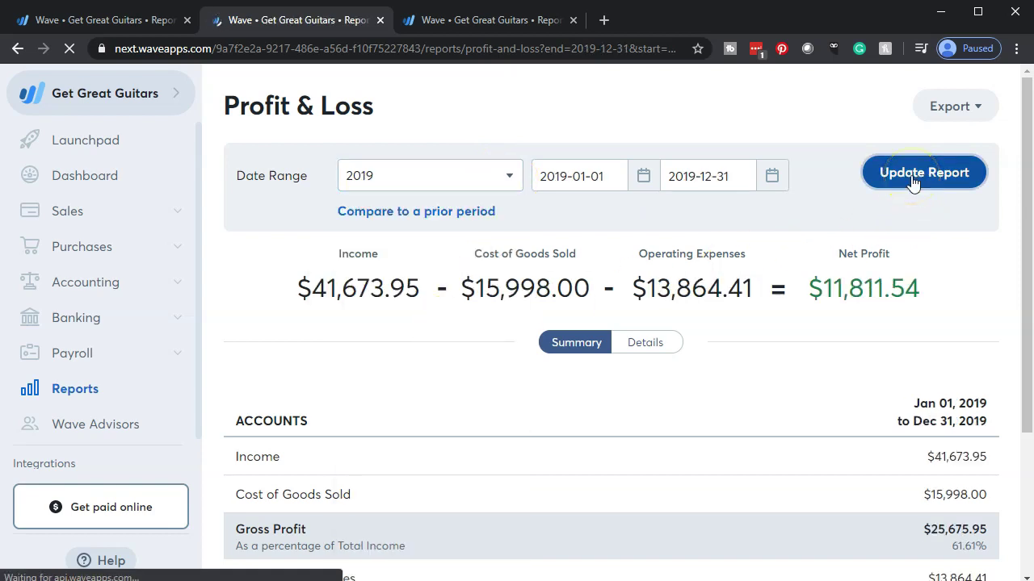
pyautogui.scroll(-3, 844, 307)
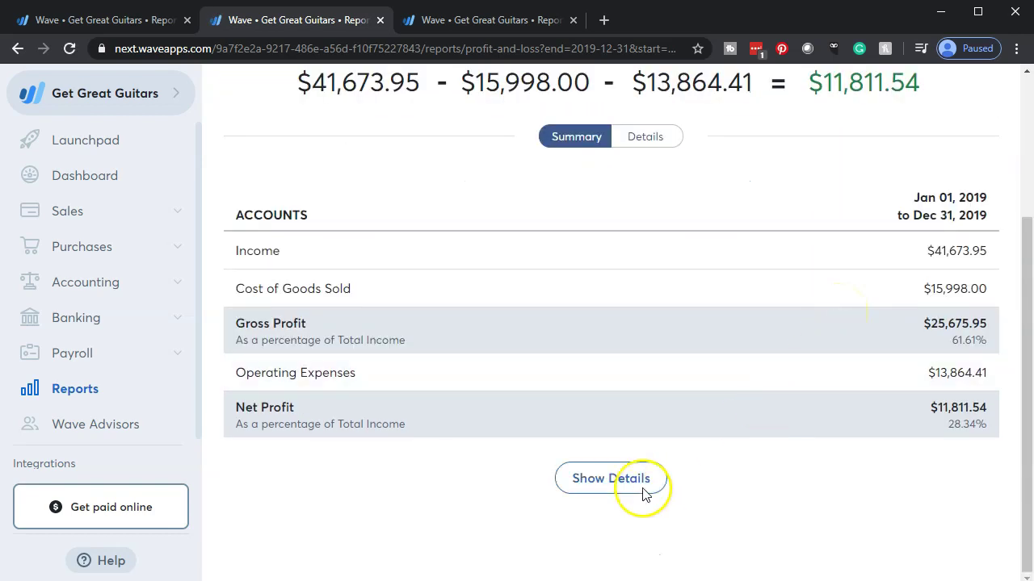
pyautogui.click(598, 491)
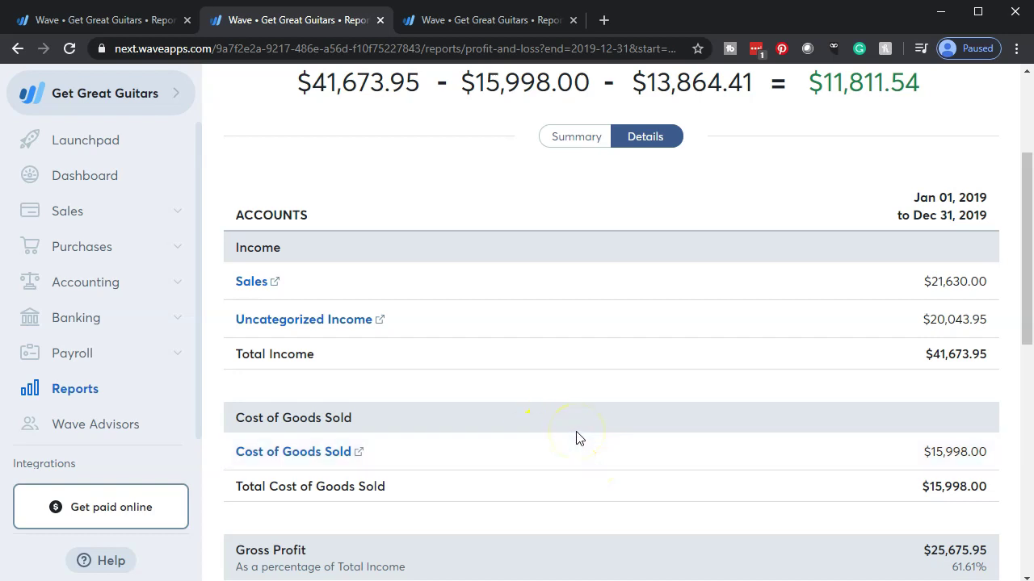
# Switch to QuickBooks Desktop and examine the home page flowchart for sales receipts and inventory purchases
pyautogui.hotkey('alt', 'Tab')
pyautogui.click(613, 562)
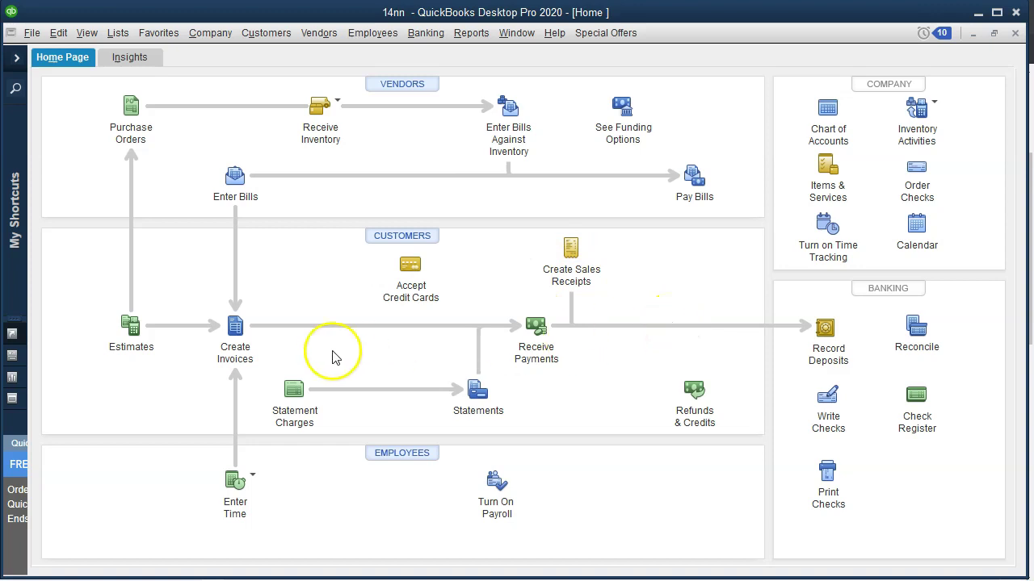
pyautogui.click(576, 287)
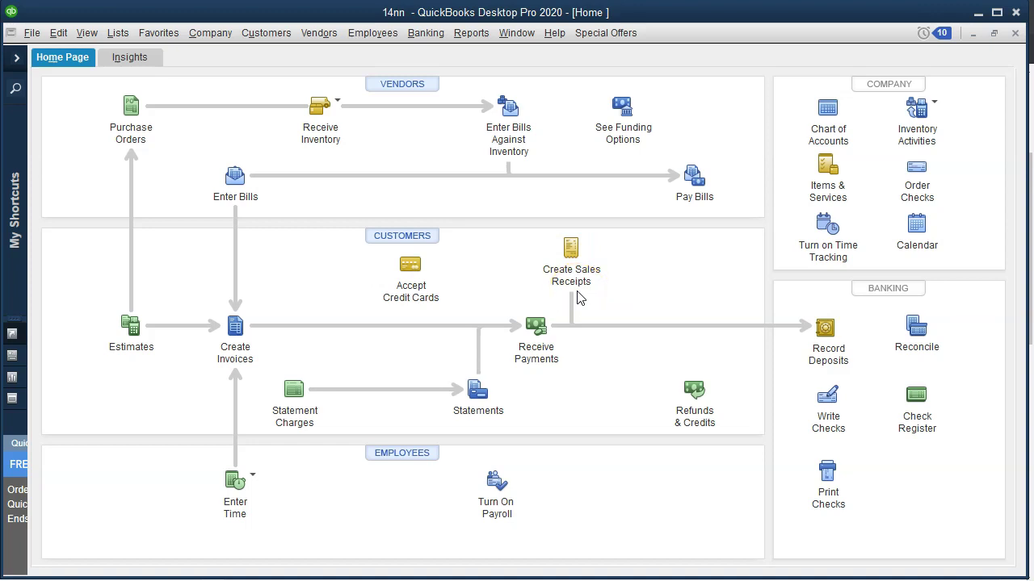
pyautogui.click(580, 292)
pyautogui.click(578, 292)
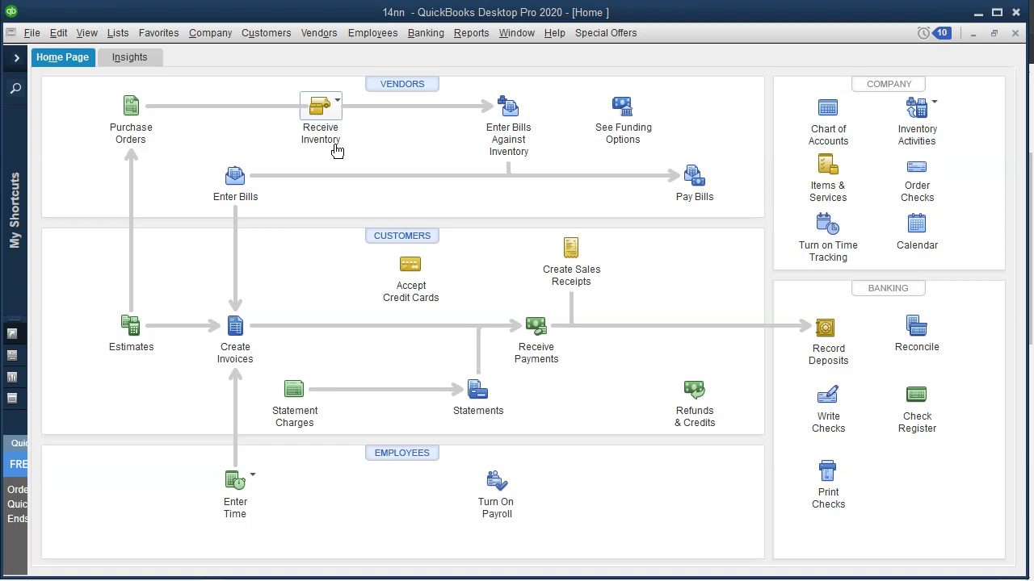
pyautogui.click(411, 148)
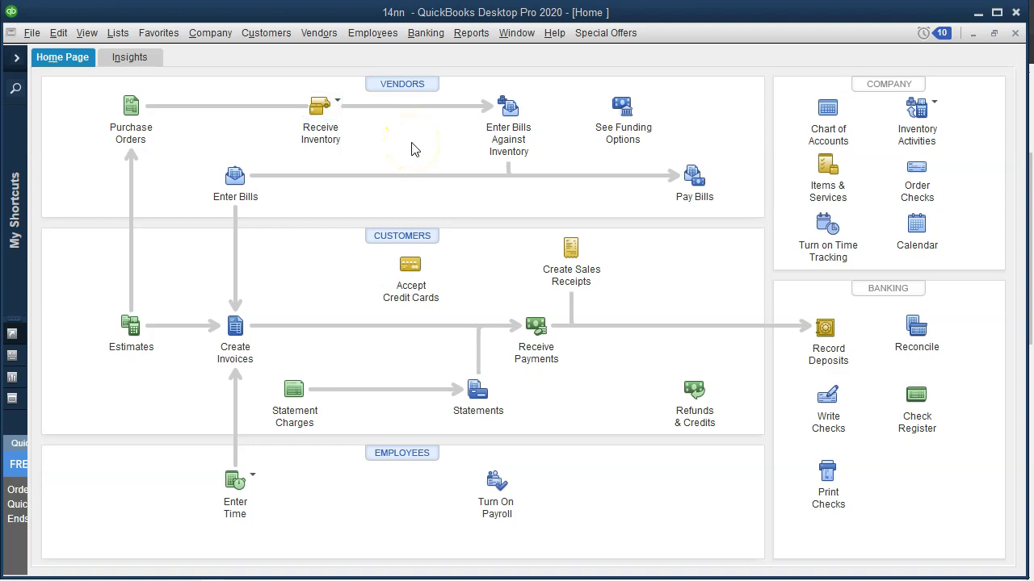
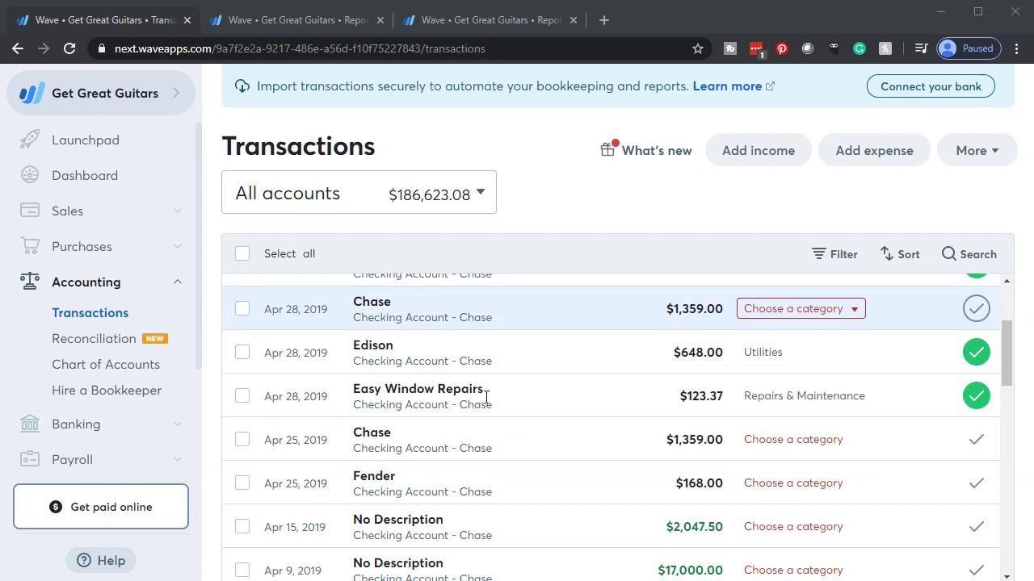
# Open the details of the uncategorized Fender withdrawal dated April 25, 2019 in the Wave transactions list
pyautogui.scroll(-2, 486, 397)
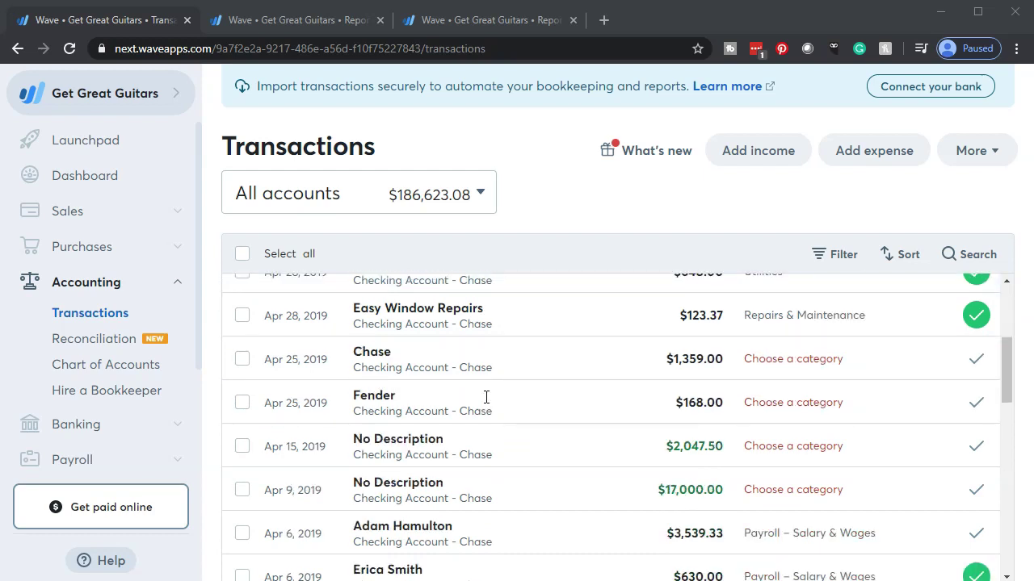
pyautogui.scroll(-2, 487, 396)
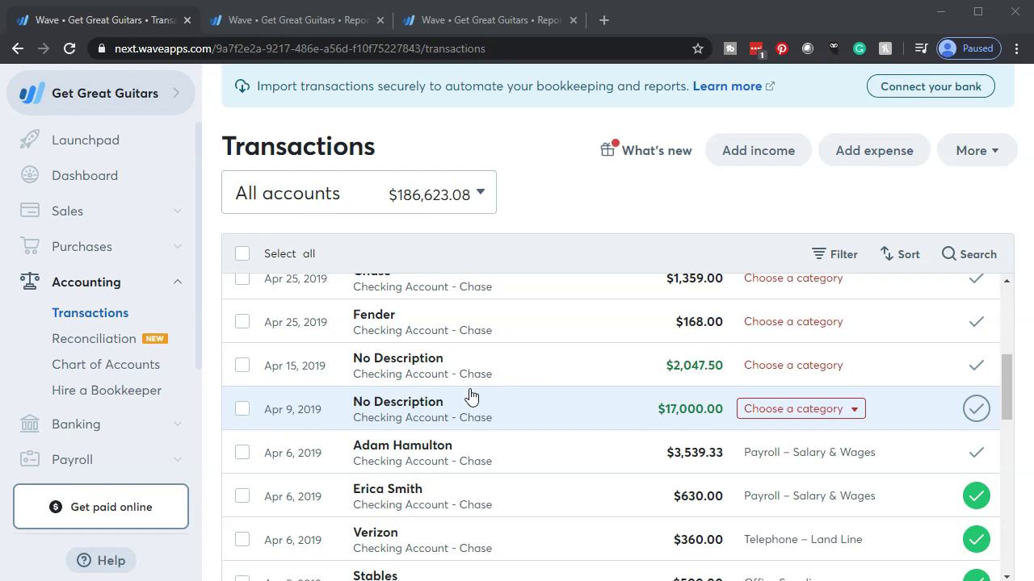
pyautogui.click(430, 327)
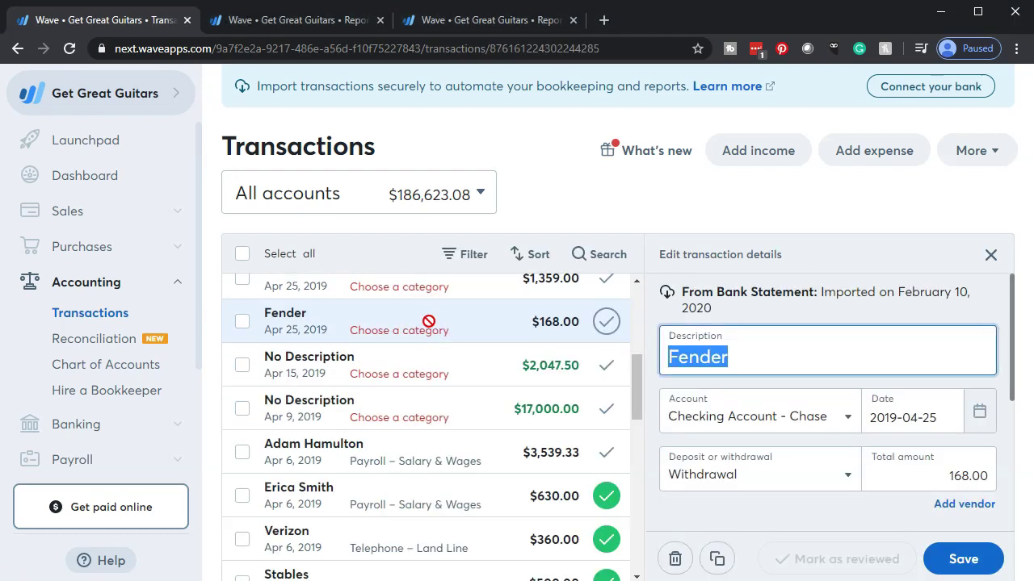
pyautogui.click(762, 332)
pyautogui.moveTo(761, 338); pyautogui.dragTo(673, 349)
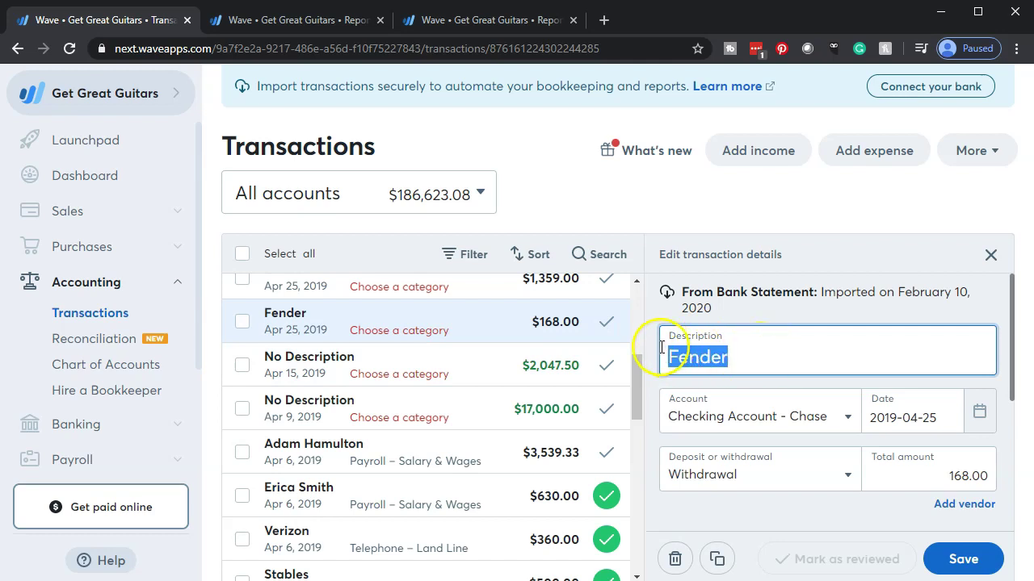
# Search the Fender withdrawal's category choices for "inv" and open the form for adding a new account
pyautogui.scroll(-1, 864, 347)
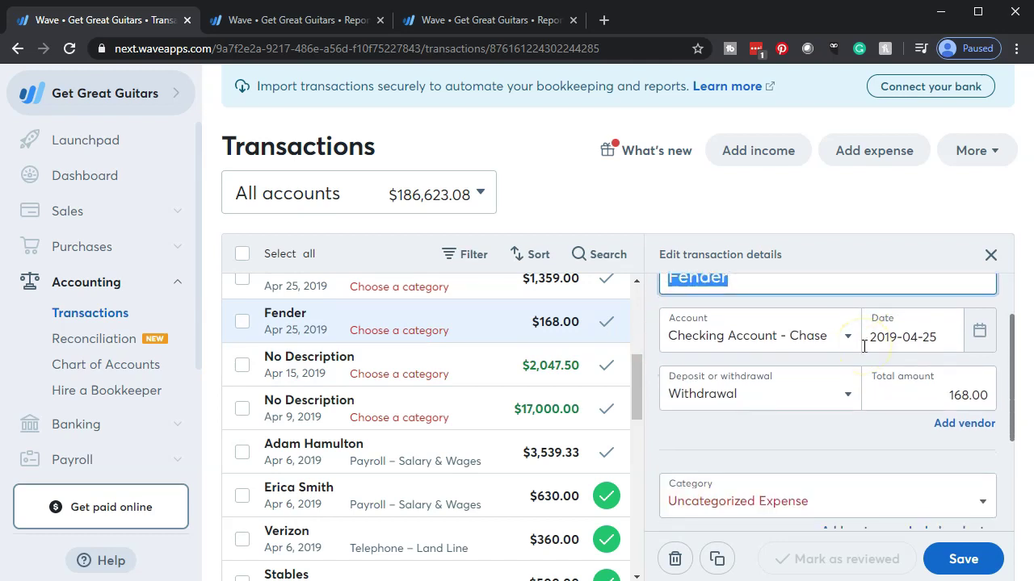
pyautogui.scroll(-2, 864, 346)
pyautogui.click(849, 347)
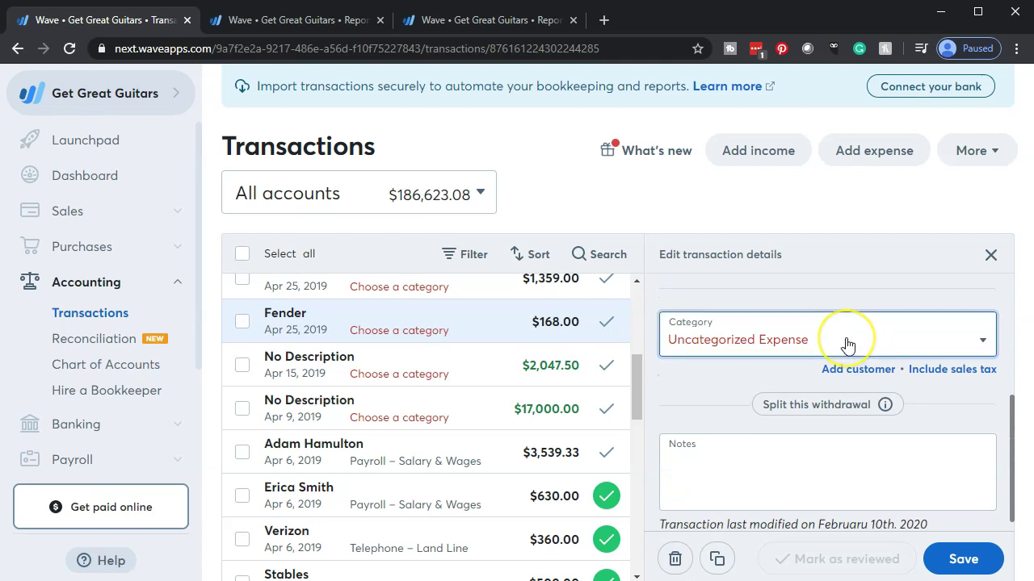
pyautogui.write('inv')
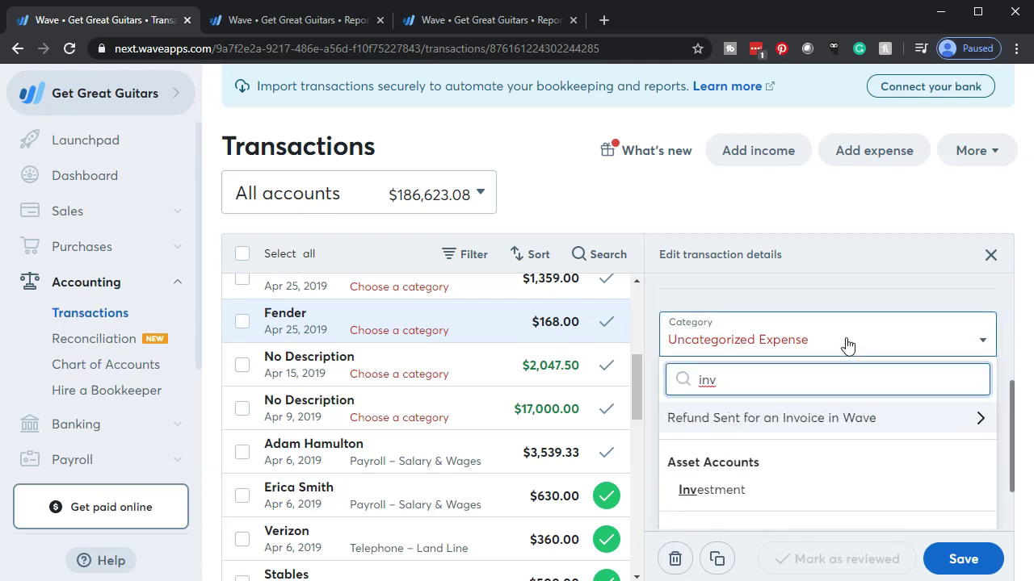
pyautogui.scroll(-1, 859, 473)
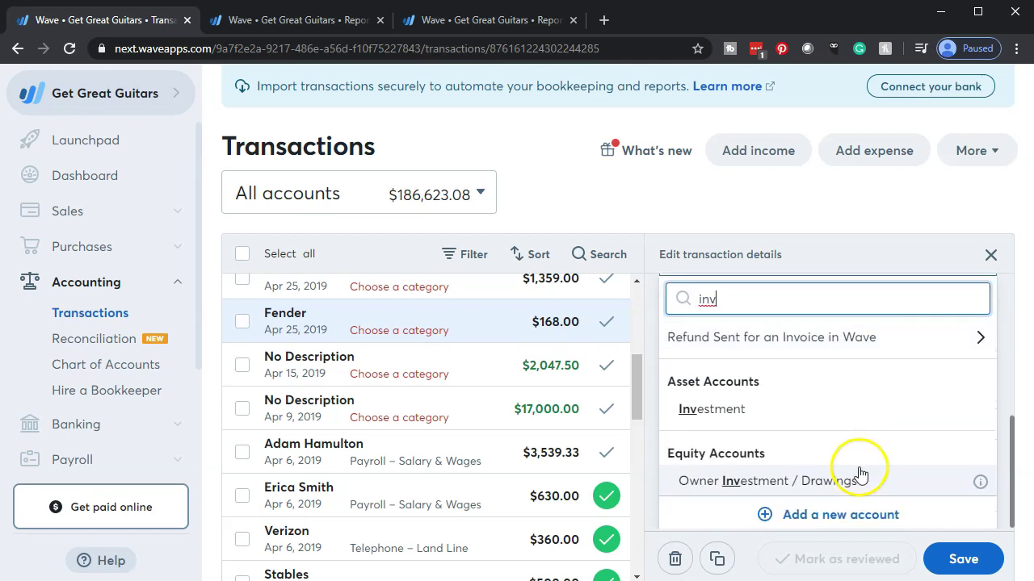
pyautogui.click(818, 524)
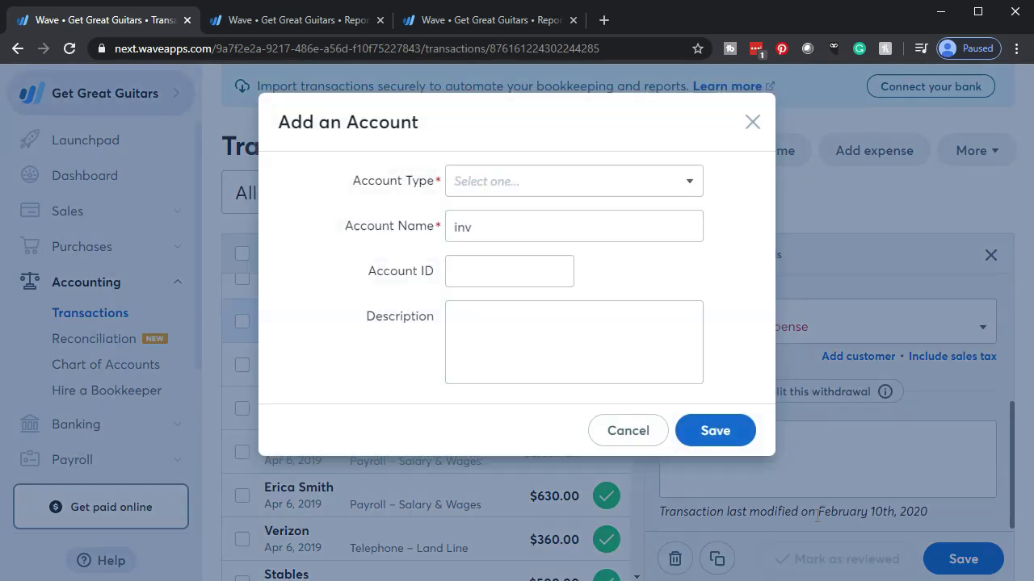
# Create an Inventory-type account named "Invenory" in U.S. dollars and save the Fender withdrawal under this category
pyautogui.click(653, 189)
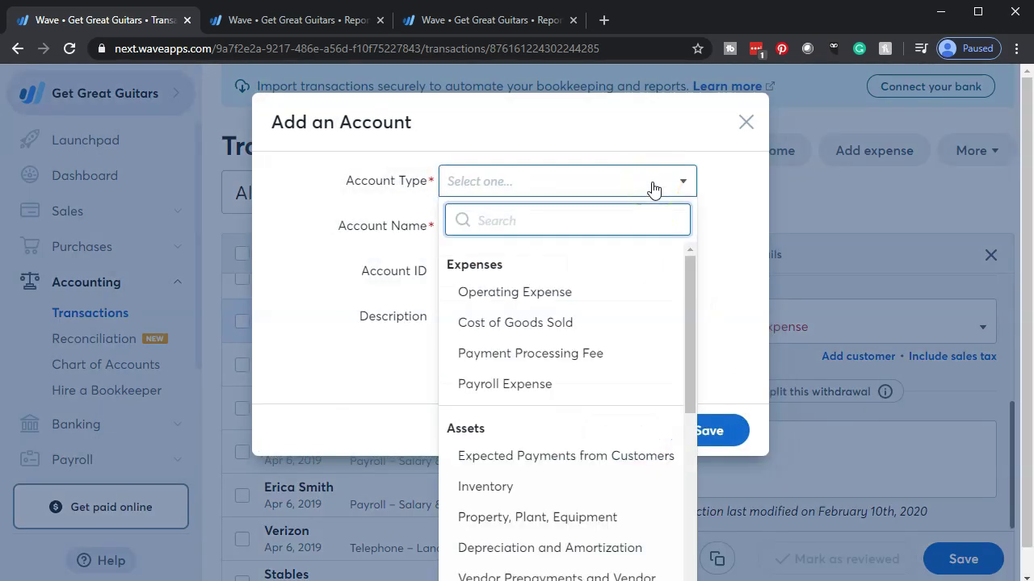
pyautogui.scroll(-1, 619, 377)
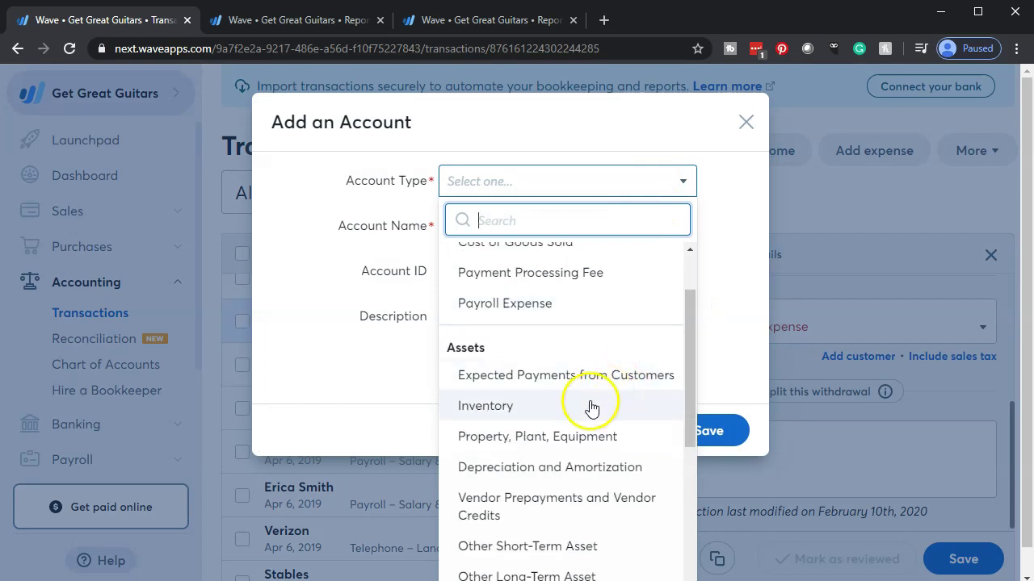
pyautogui.click(517, 407)
pyautogui.click(503, 229)
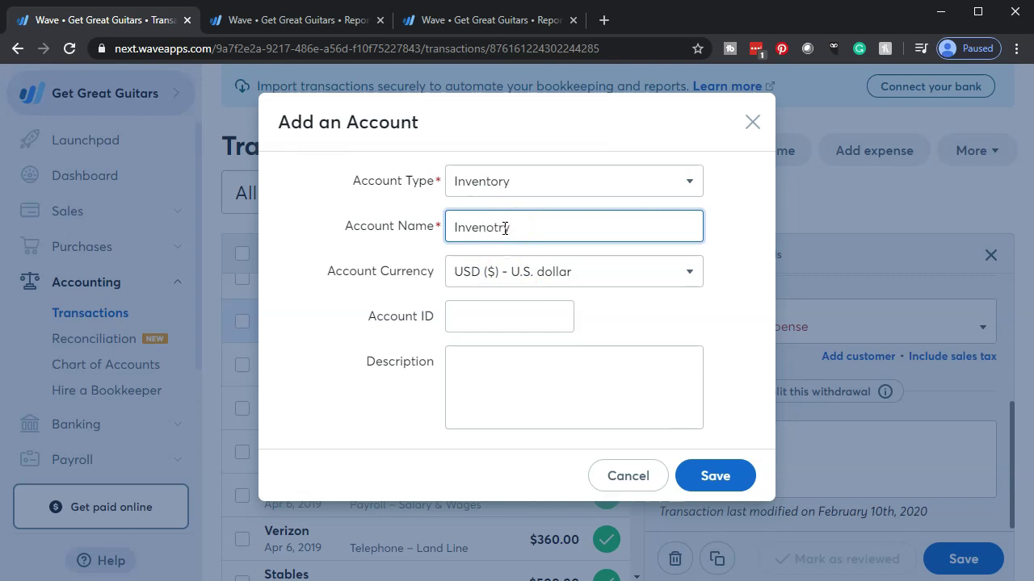
pyautogui.press('Tab')
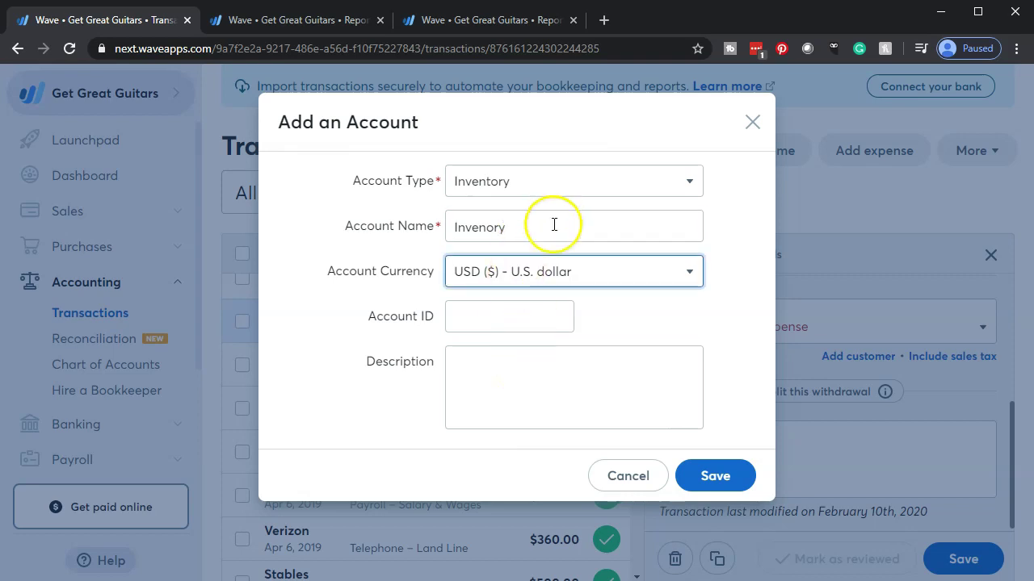
pyautogui.click(724, 487)
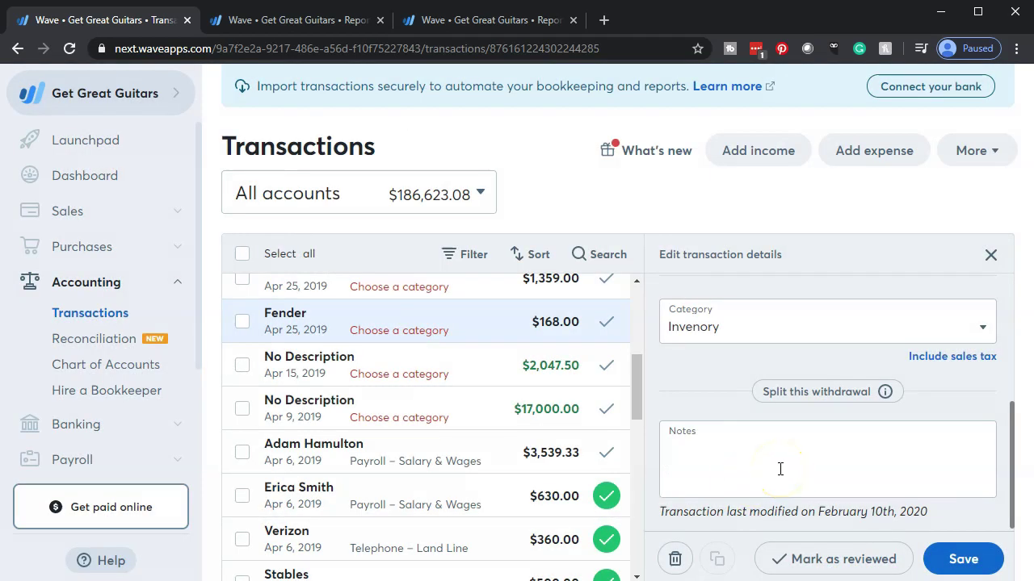
pyautogui.click(959, 557)
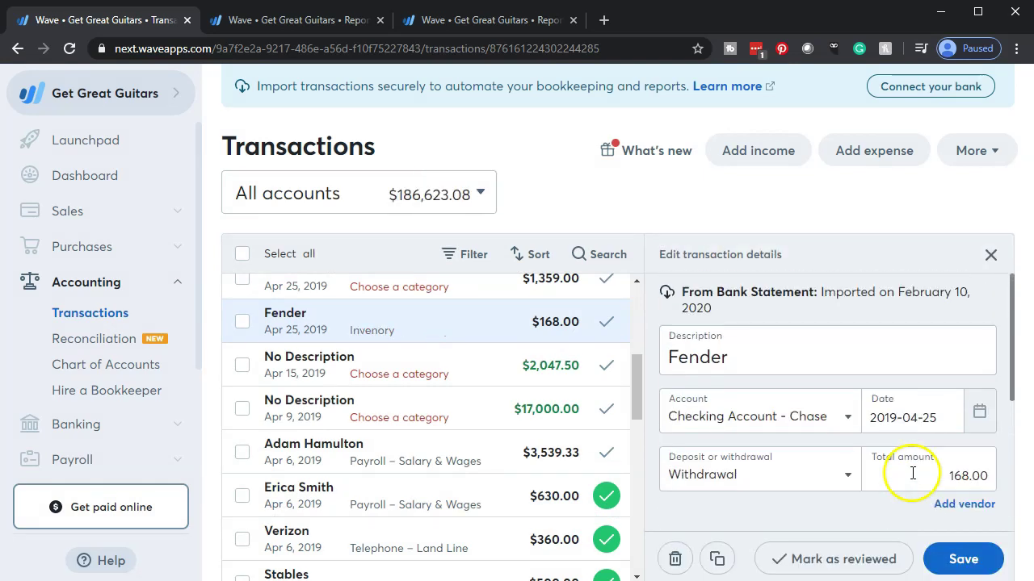
# Add a vendor field to the Fender withdrawal and choose to create a new vendor for it
pyautogui.doubleClick(683, 351)
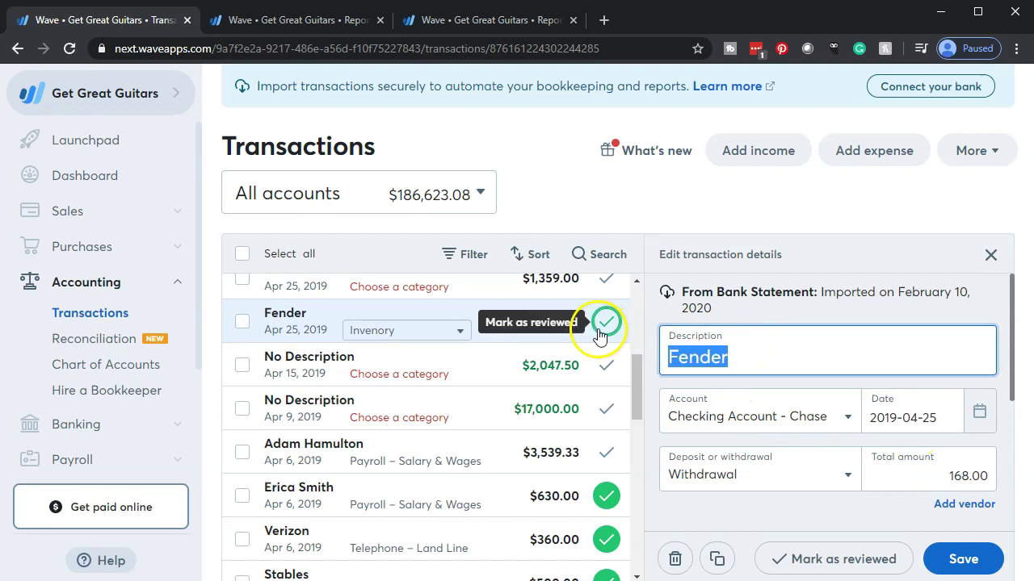
pyautogui.scroll(-2, 880, 432)
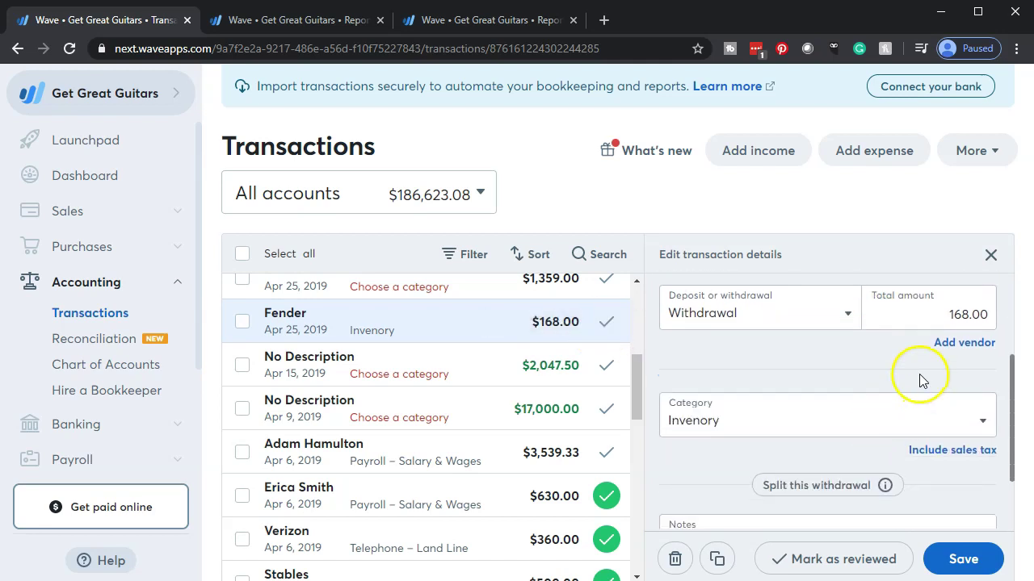
pyautogui.click(942, 345)
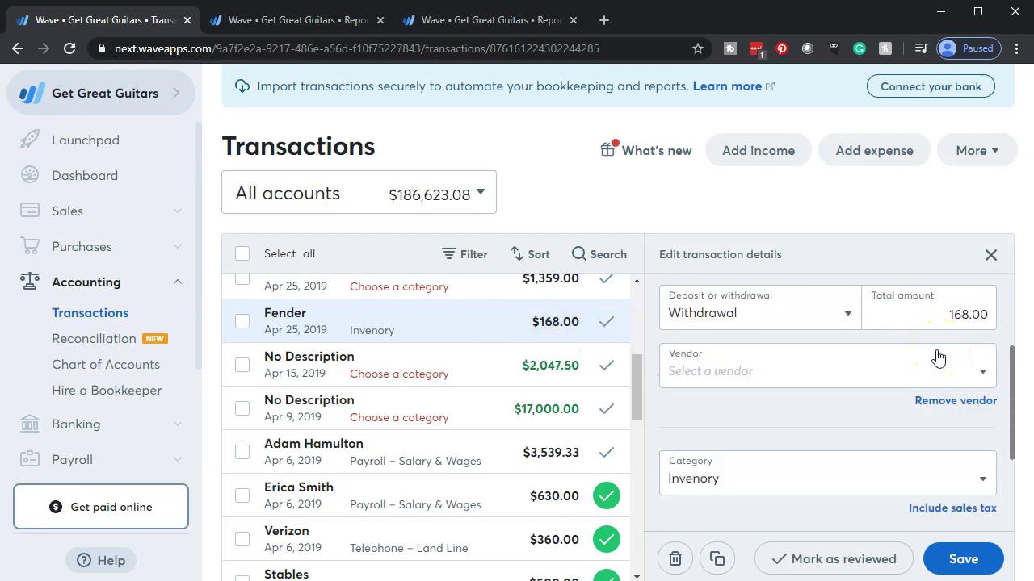
pyautogui.scroll(1, 921, 404)
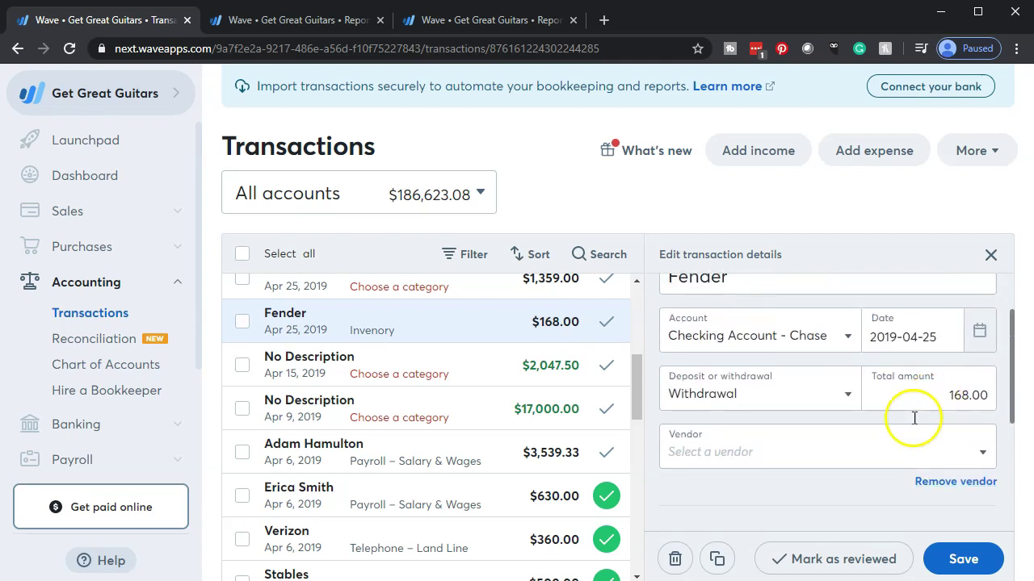
pyautogui.click(888, 453)
pyautogui.scroll(-3, 881, 452)
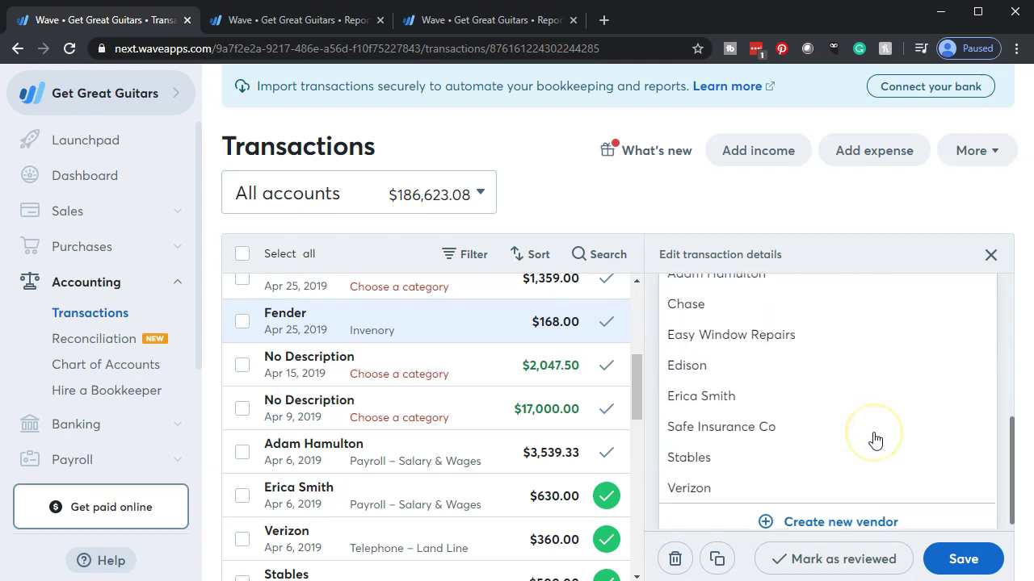
pyautogui.click(832, 522)
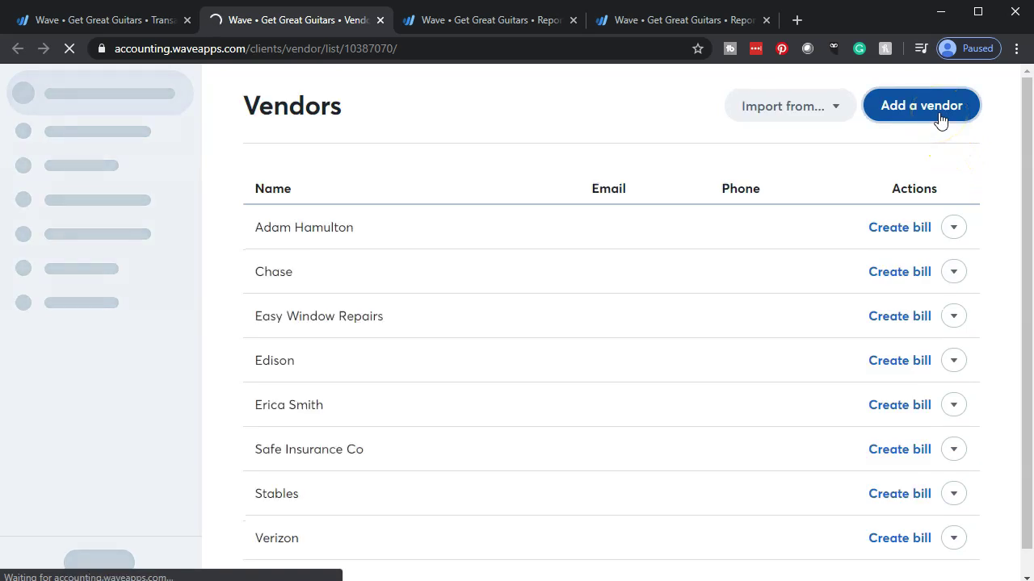
# Add and save a vendor named Fender, leaving the other details at their defaults, and return to the transactions
pyautogui.click(939, 120)
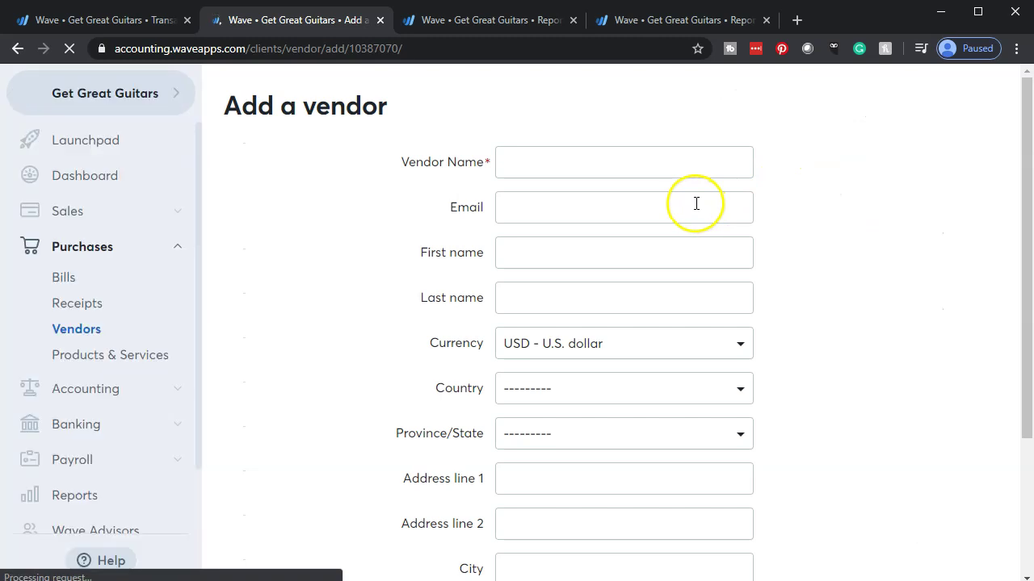
pyautogui.click(538, 163)
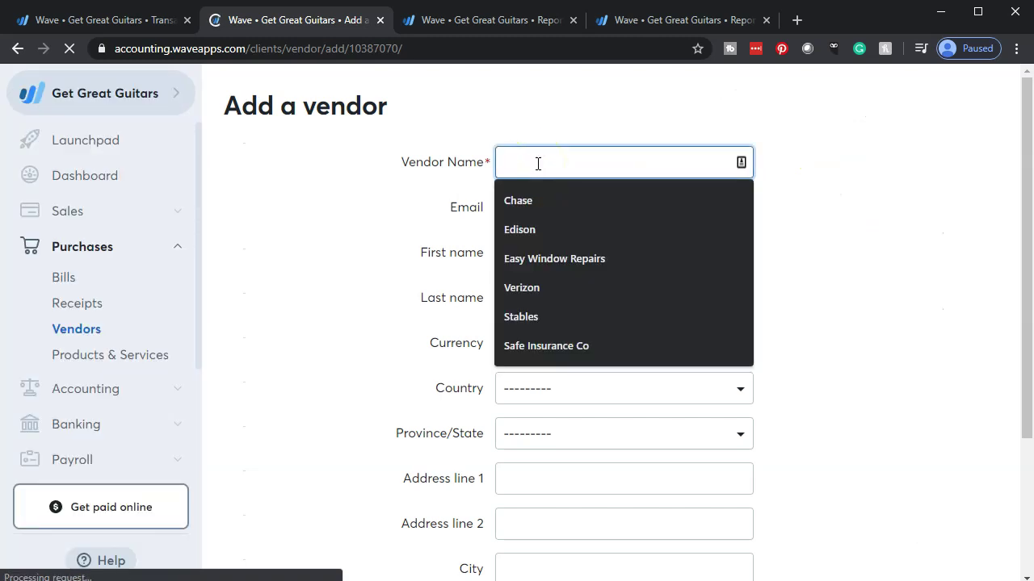
pyautogui.write('Fender')
pyautogui.press('Tab')
pyautogui.press('Tab')
pyautogui.press('Tab')
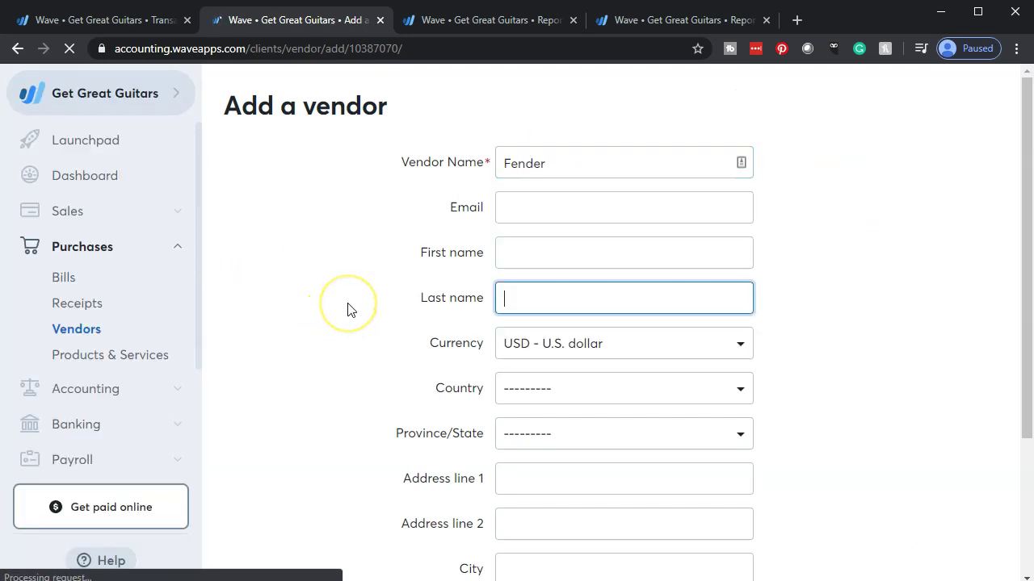
pyautogui.scroll(-2, 347, 310)
pyautogui.click(515, 522)
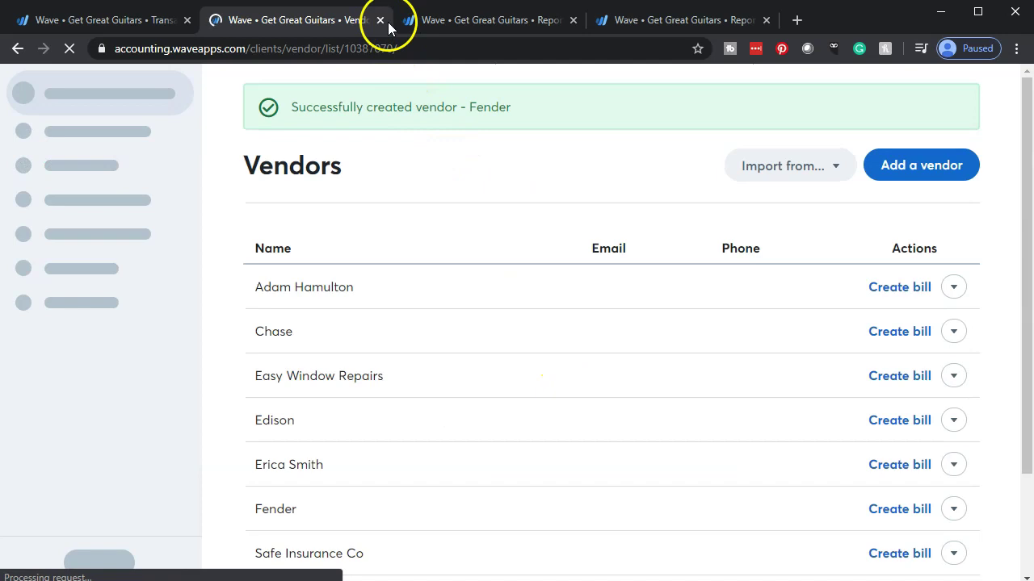
pyautogui.click(386, 21)
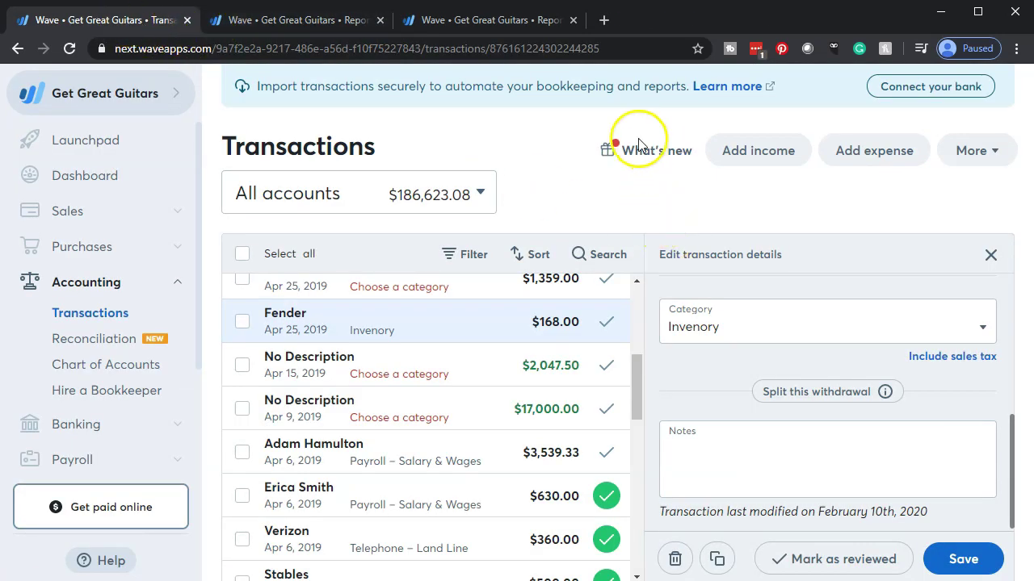
# Reload the transactions page, assign the vendor Fender to the April 25 withdrawal and save it
pyautogui.click(69, 49)
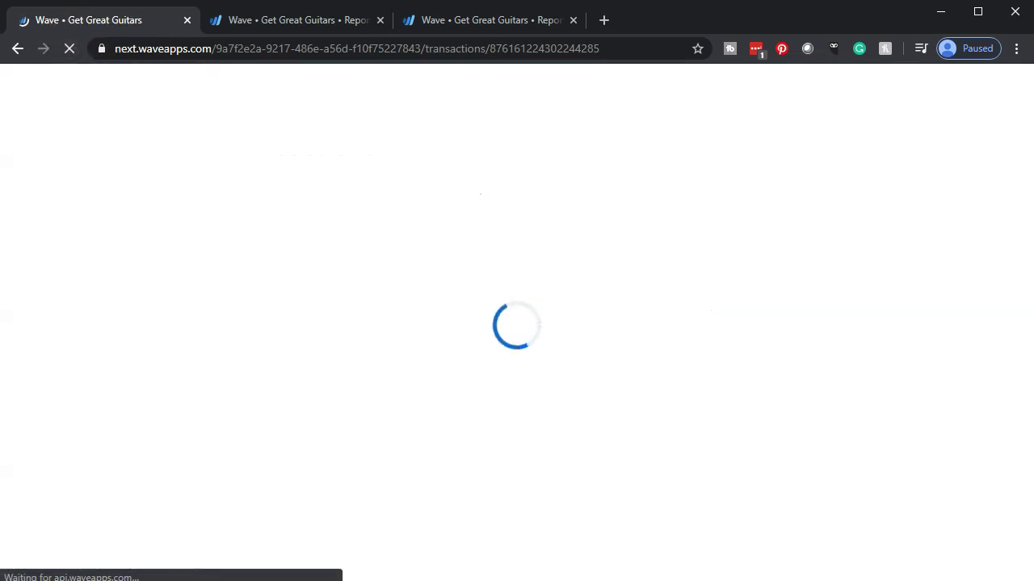
pyautogui.scroll(-5, 872, 404)
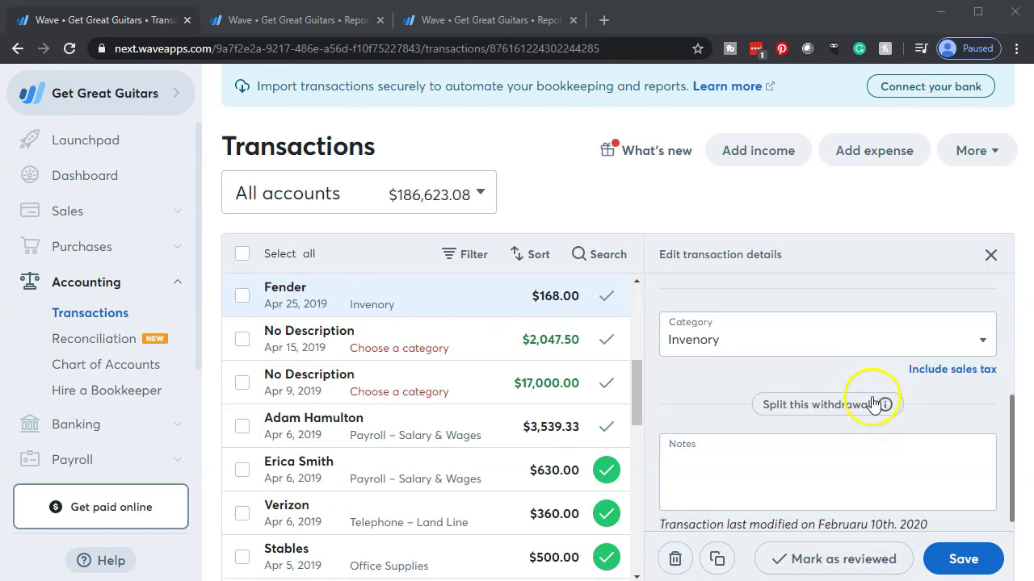
pyautogui.scroll(2, 854, 452)
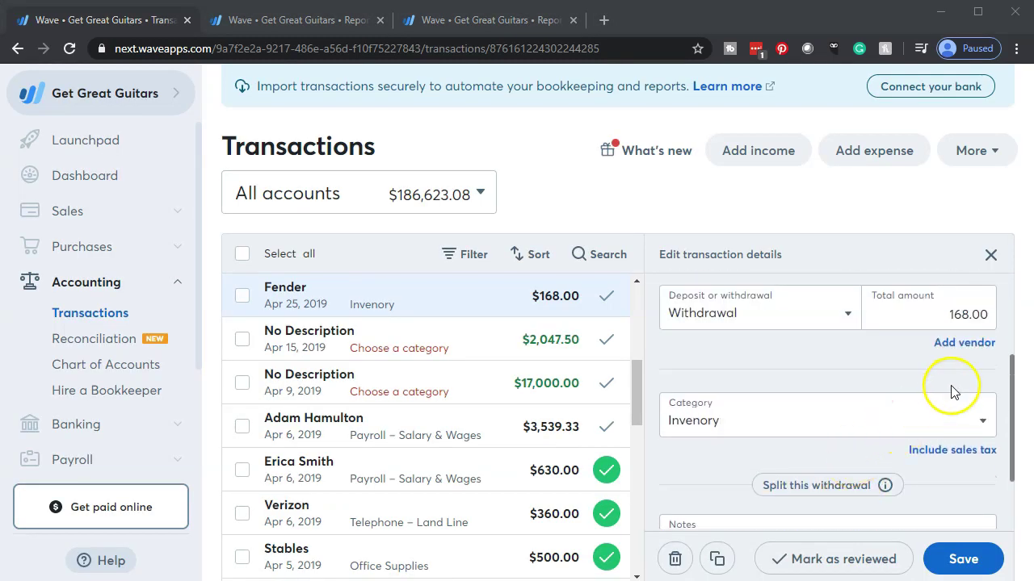
pyautogui.click(963, 344)
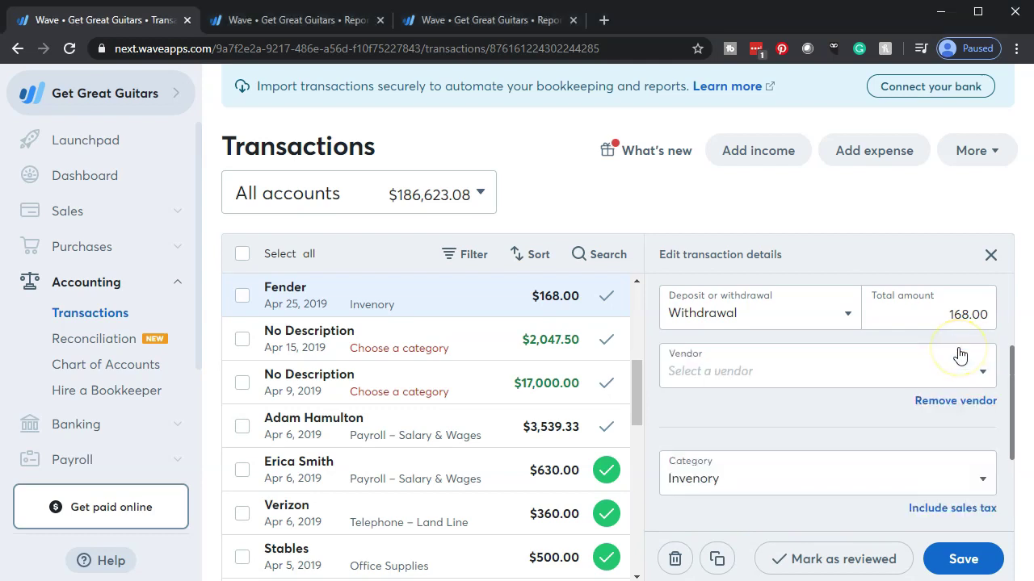
pyautogui.click(953, 364)
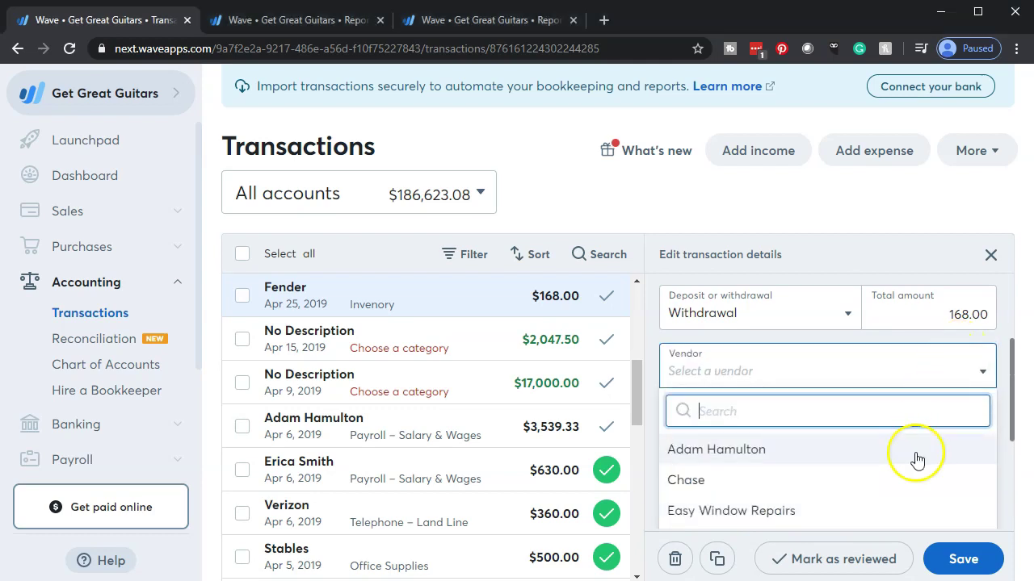
pyautogui.scroll(-2, 883, 466)
pyautogui.scroll(-2, 785, 463)
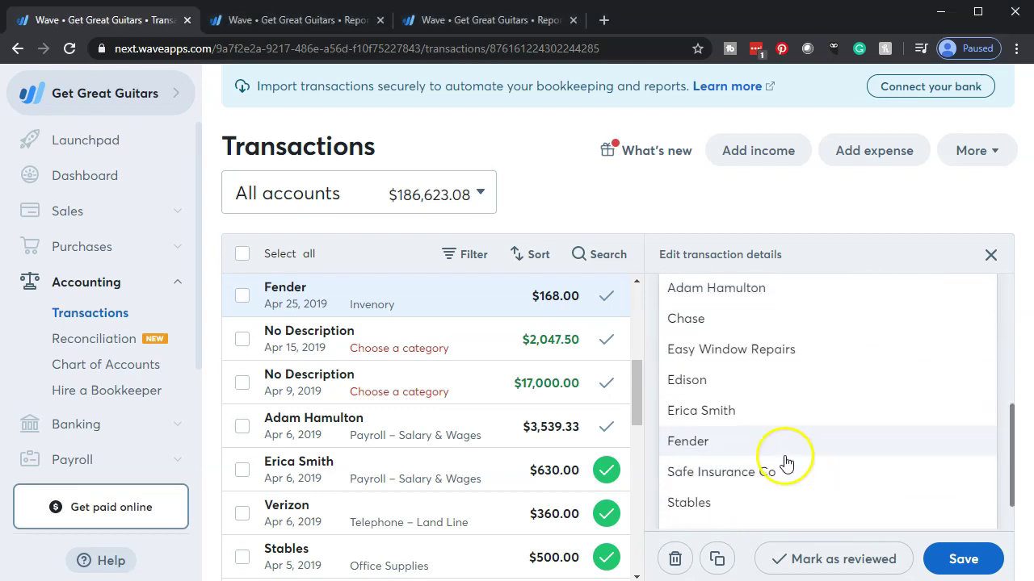
pyautogui.click(759, 449)
pyautogui.scroll(1, 865, 514)
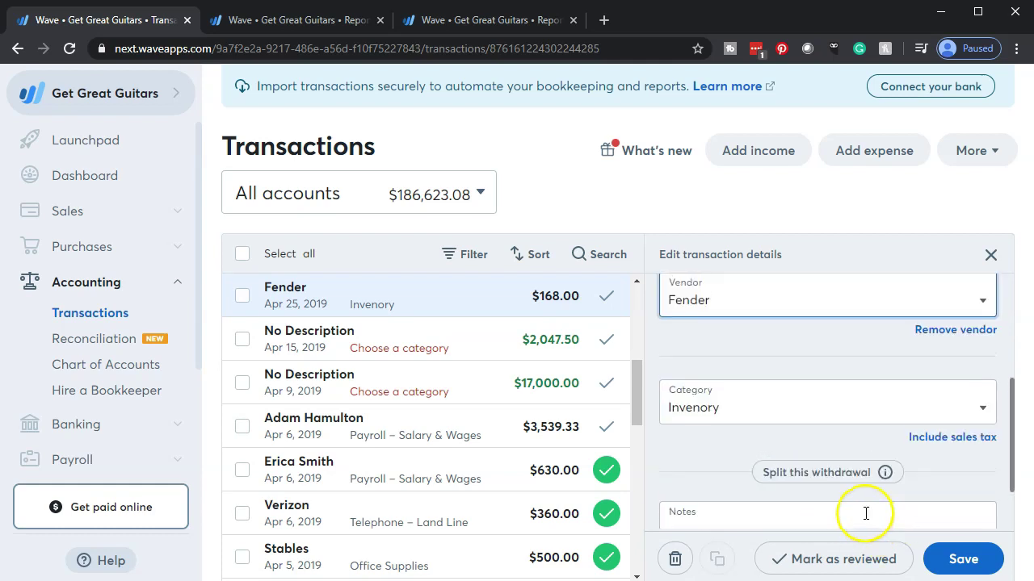
pyautogui.click(943, 559)
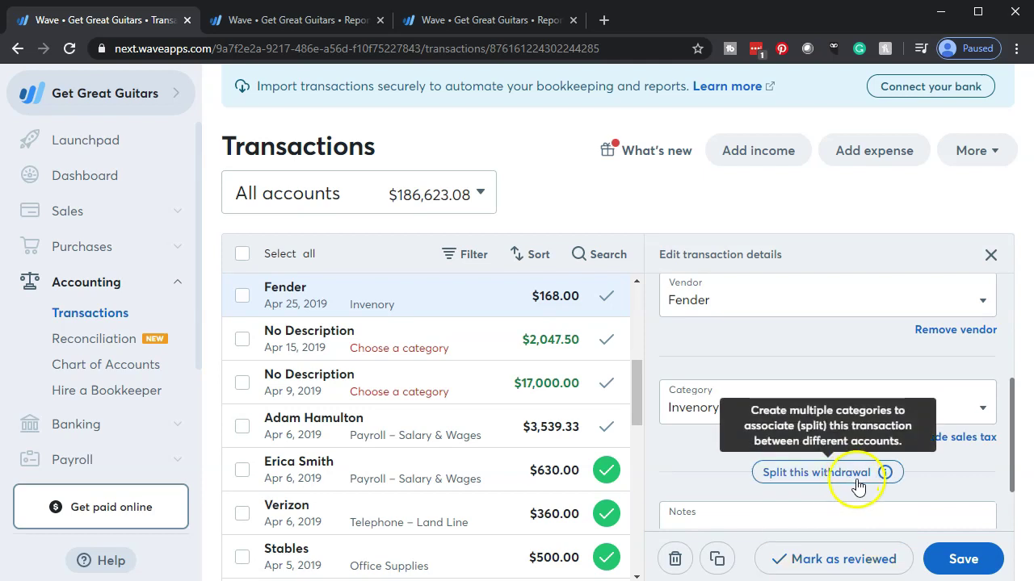
# Mark the Fender withdrawal as reviewed and look through the neighbouring March and April 2019 transactions
pyautogui.click(612, 303)
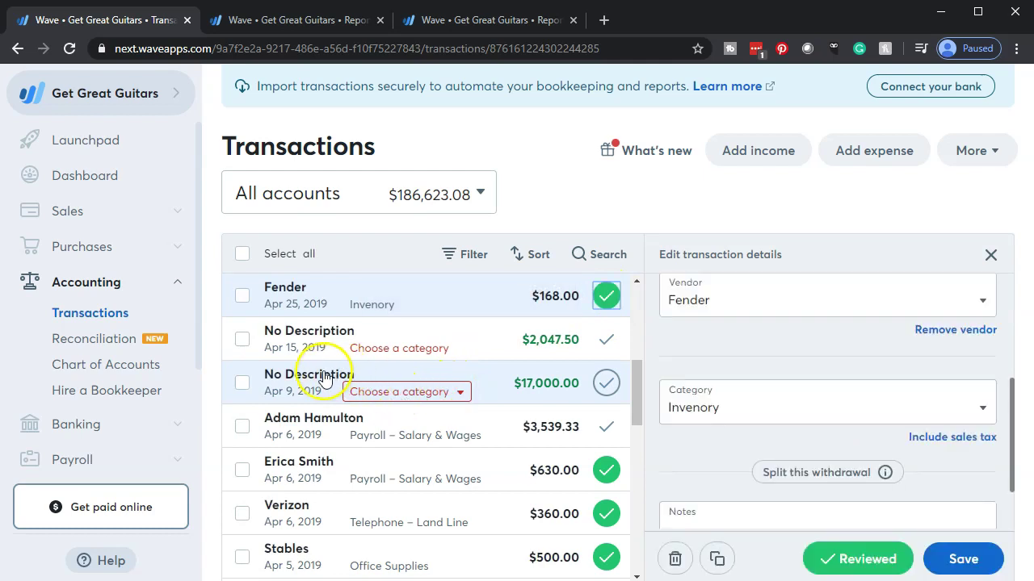
pyautogui.scroll(-1, 311, 365)
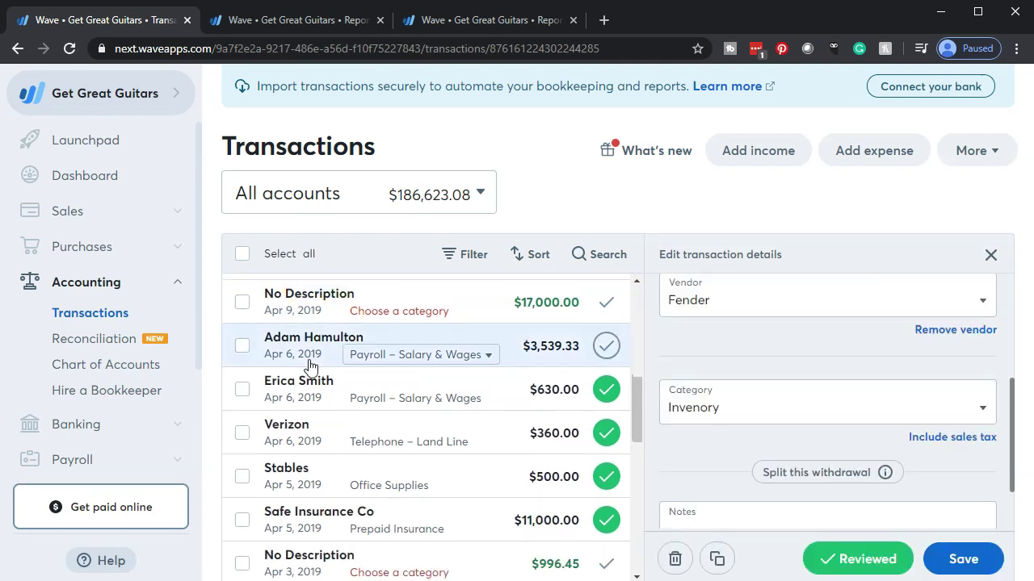
pyautogui.scroll(-1, 311, 365)
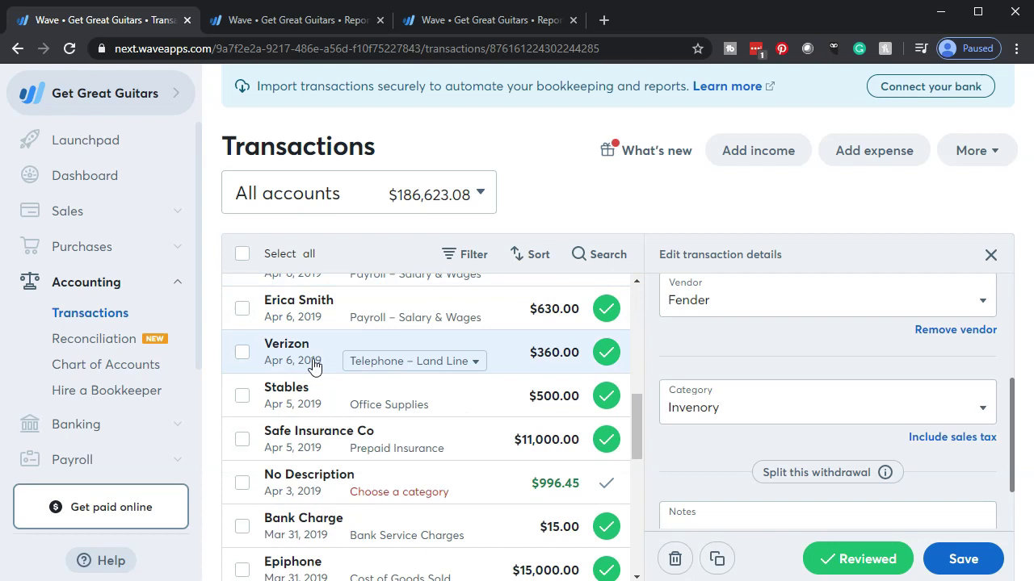
pyautogui.scroll(-1, 313, 365)
pyautogui.scroll(-1, 314, 365)
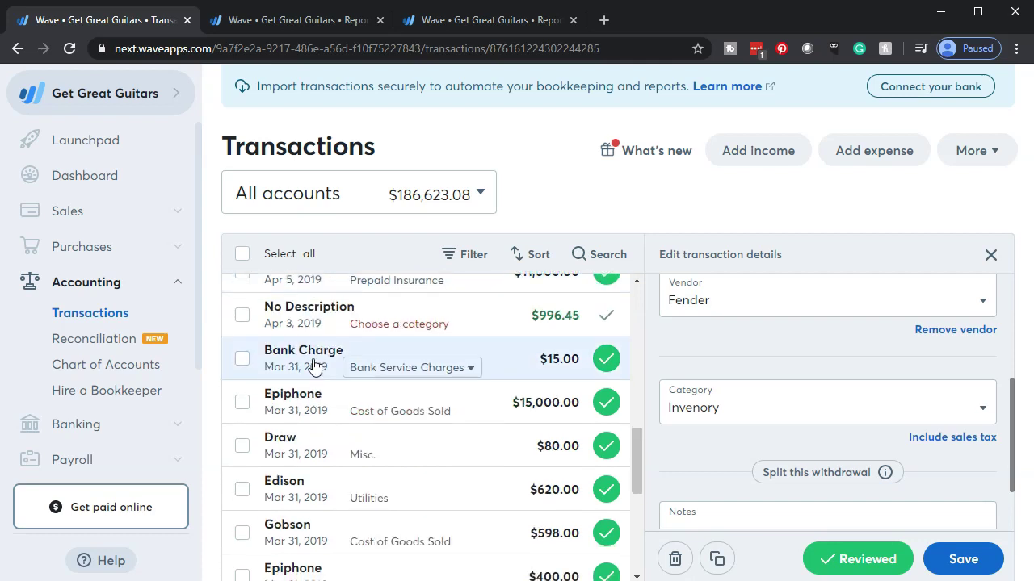
pyautogui.scroll(-3, 314, 365)
pyautogui.scroll(8, 314, 365)
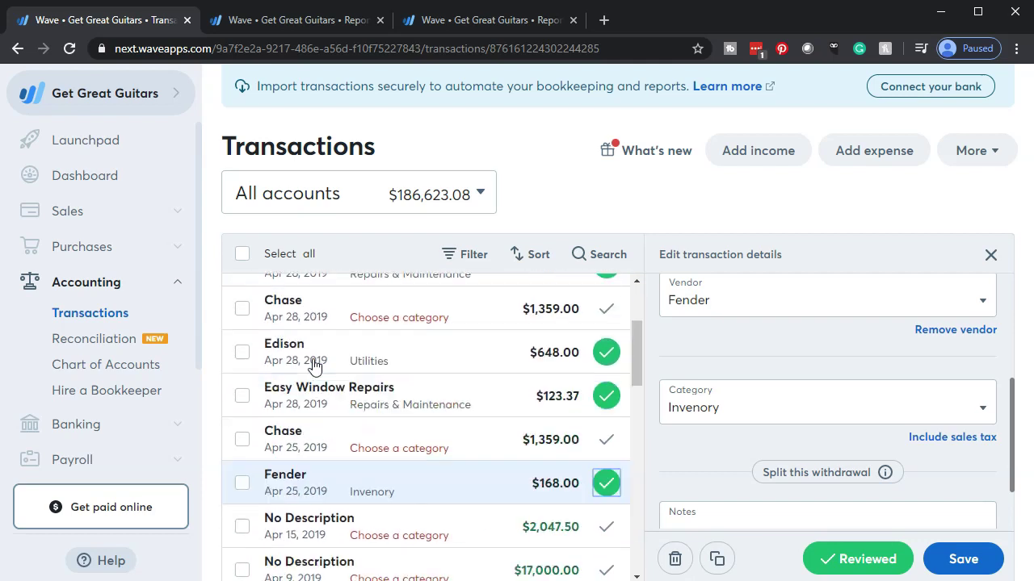
# Refresh the 2019 balance sheet and examine the Invenory account among the other current assets
pyautogui.scroll(2, 313, 366)
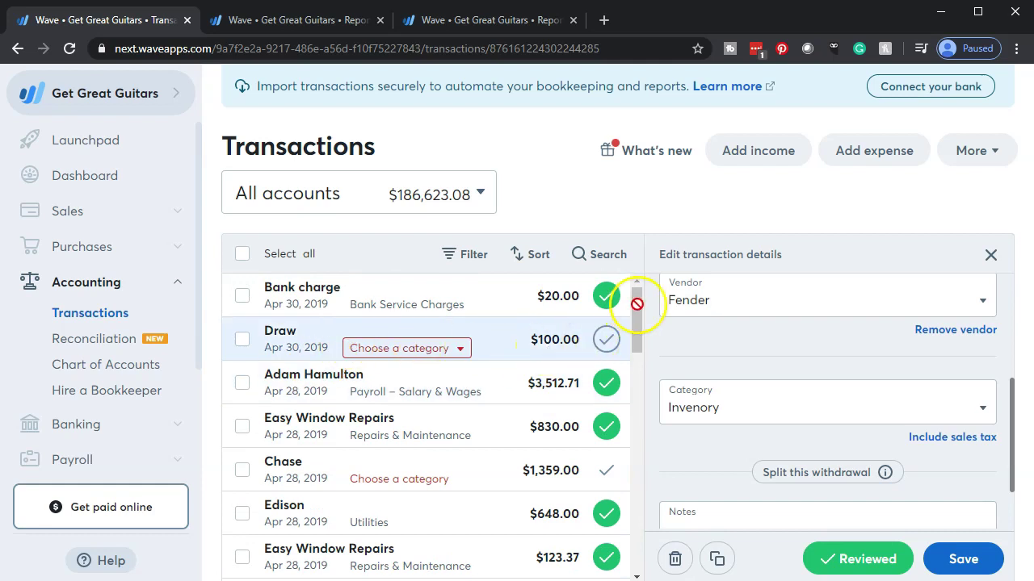
pyautogui.moveTo(640, 304)
pyautogui.mouseDown()
pyautogui.moveTo(619, 520)
pyautogui.moveTo(631, 554)
pyautogui.mouseUp()
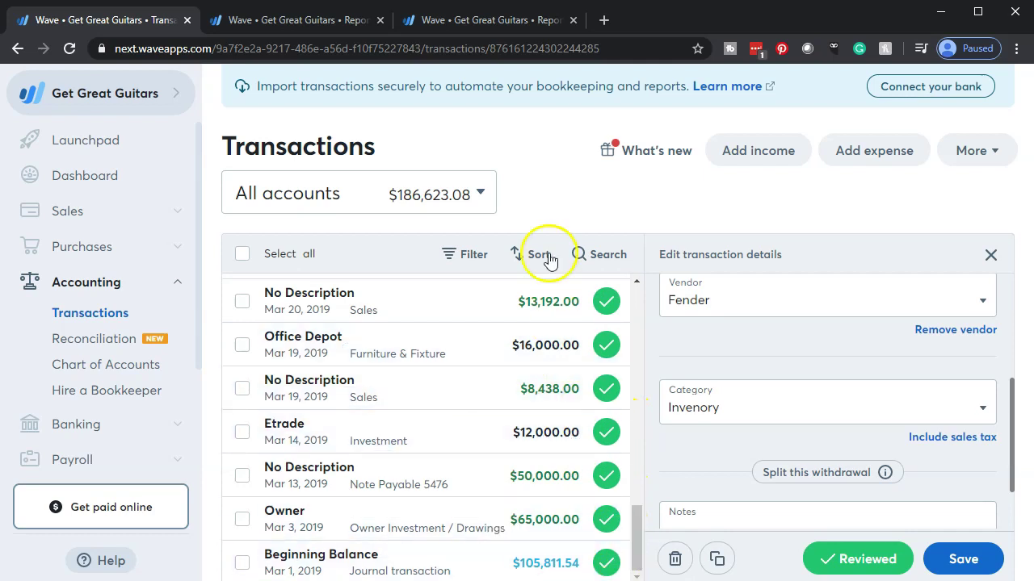
pyautogui.click(493, 22)
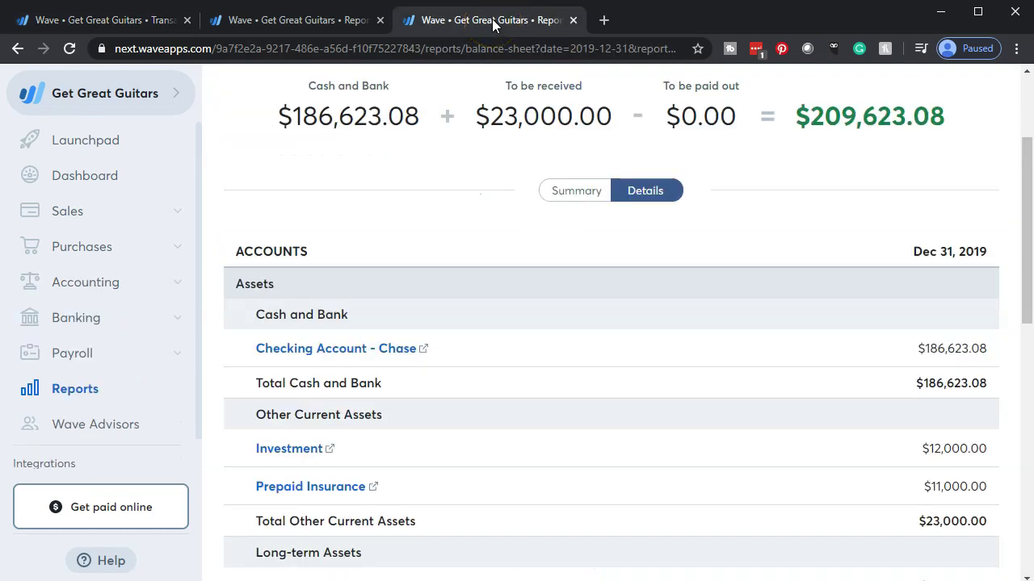
pyautogui.scroll(3, 484, 358)
pyautogui.click(879, 204)
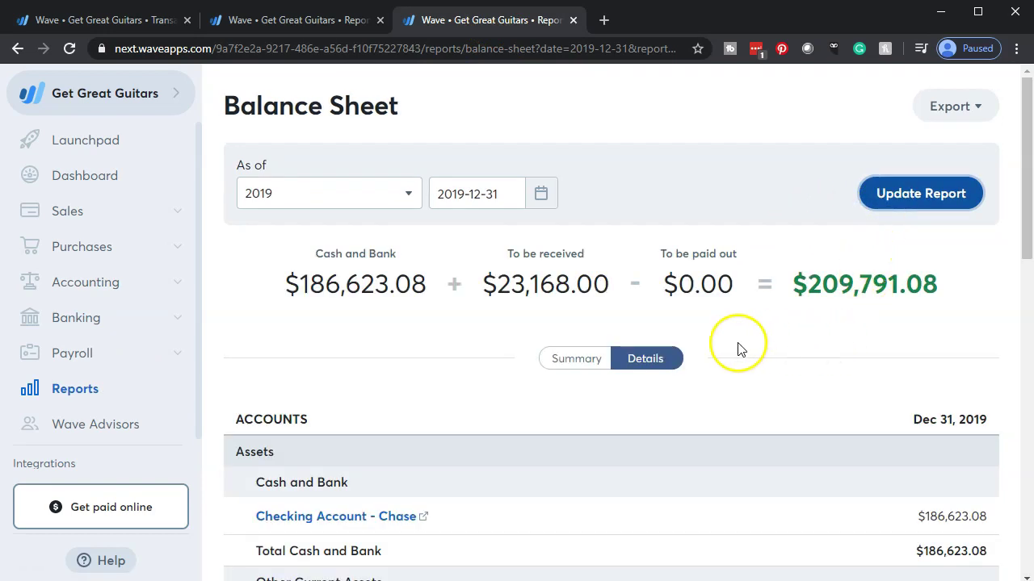
pyautogui.scroll(-3, 737, 349)
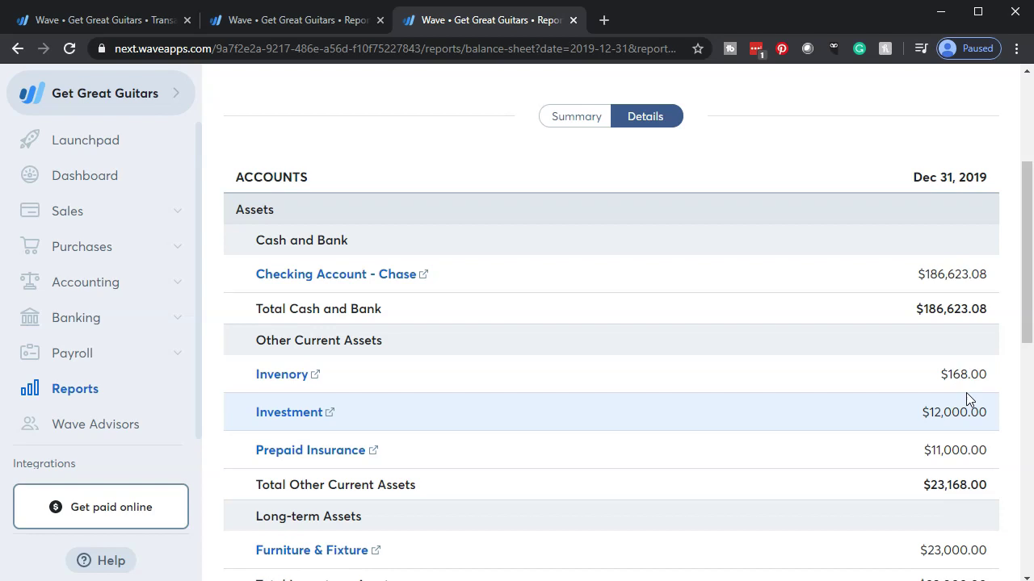
pyautogui.click(936, 439)
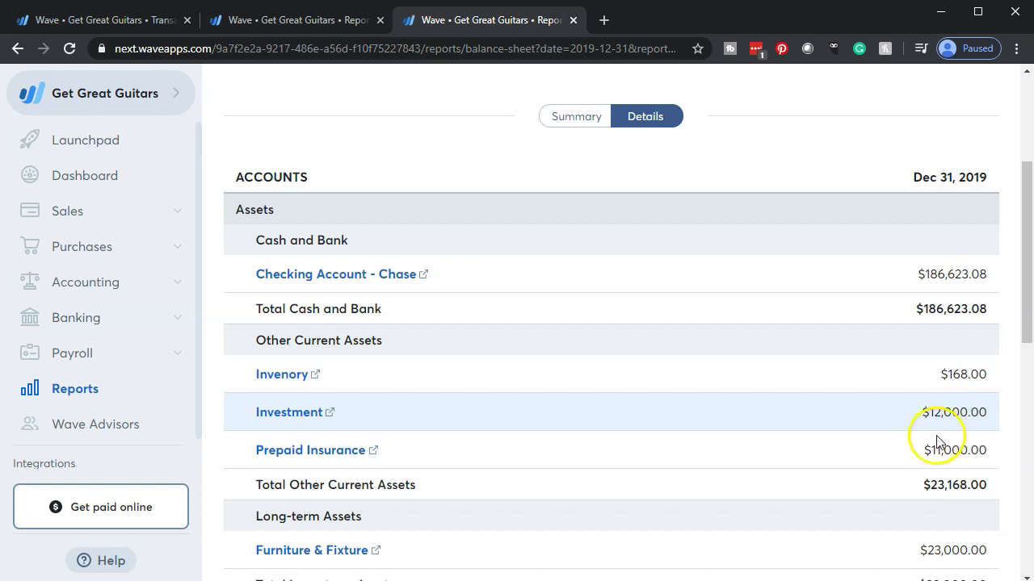